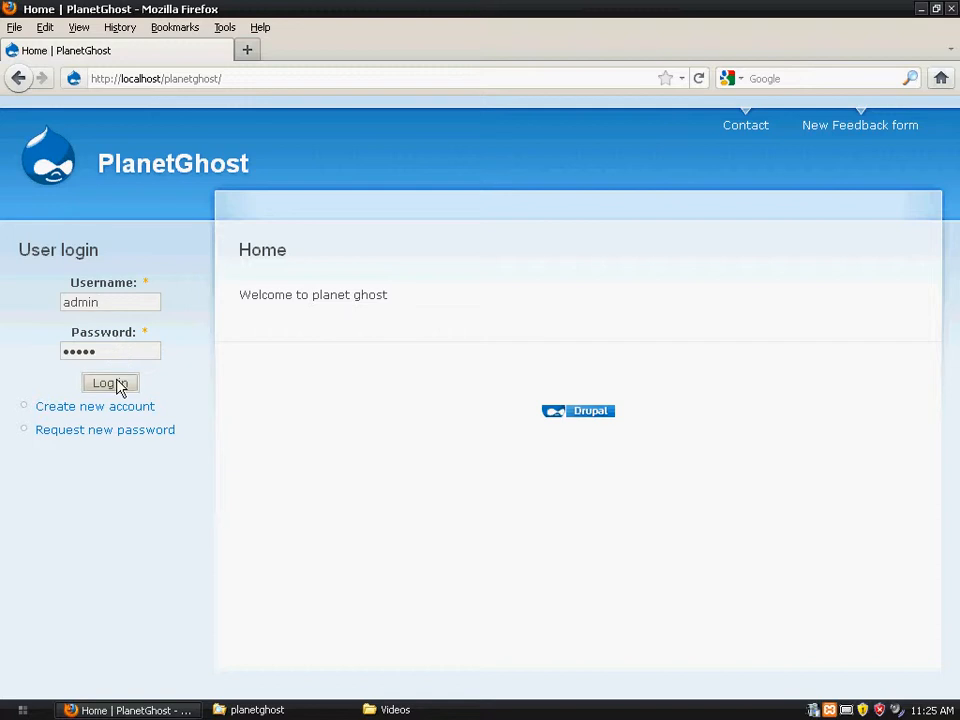
# - Log in as admin, look over the Administer and Create content pages, then log out
pyautogui.click(110, 383)
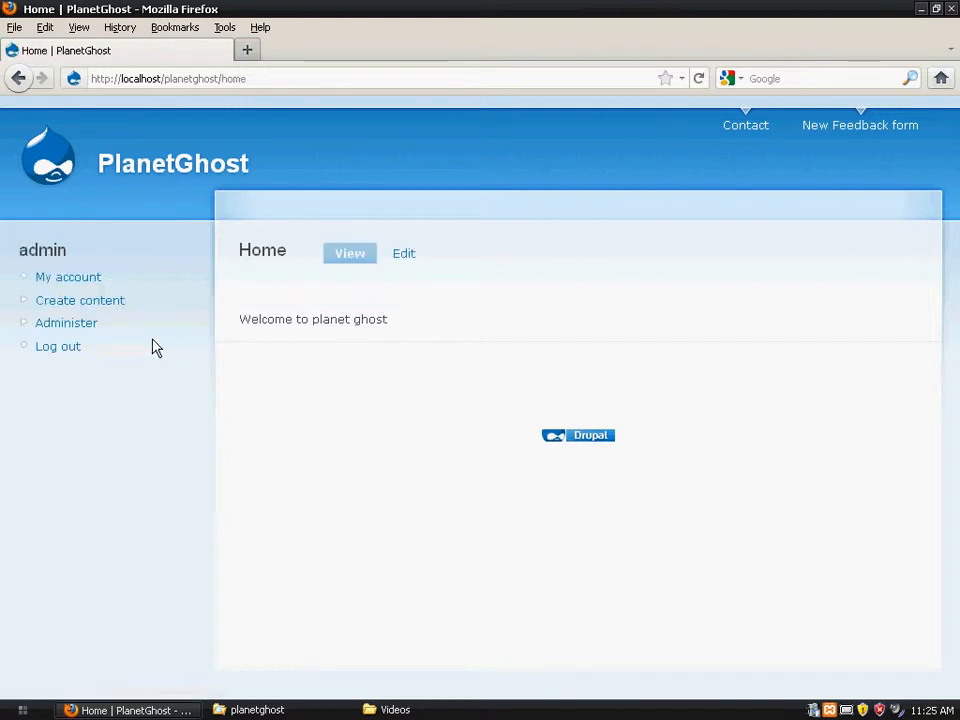
pyautogui.click(71, 326)
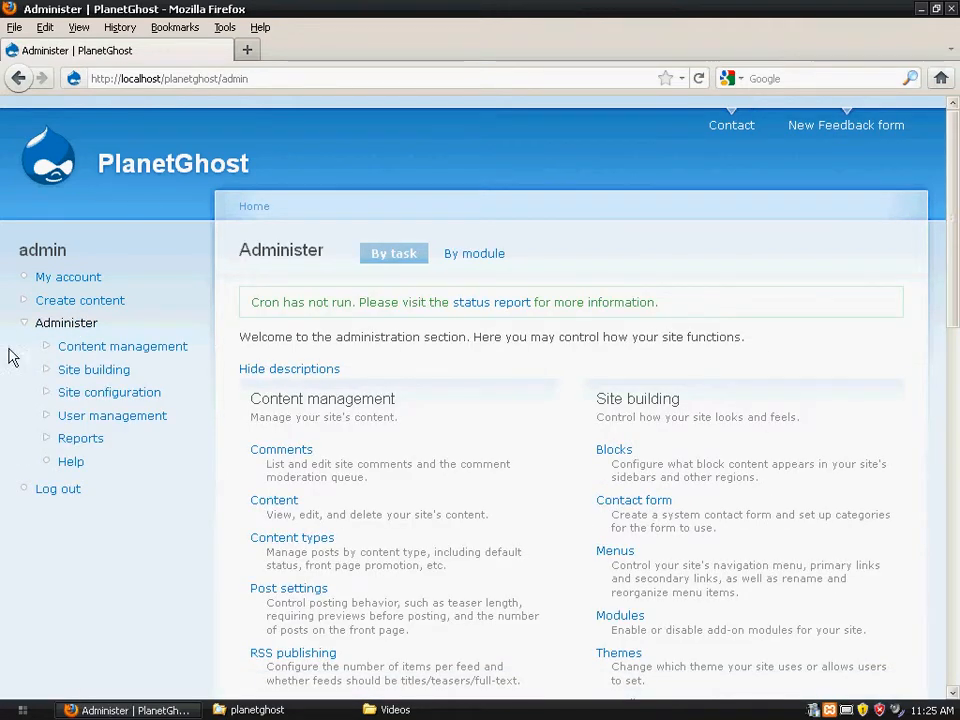
pyautogui.click(73, 305)
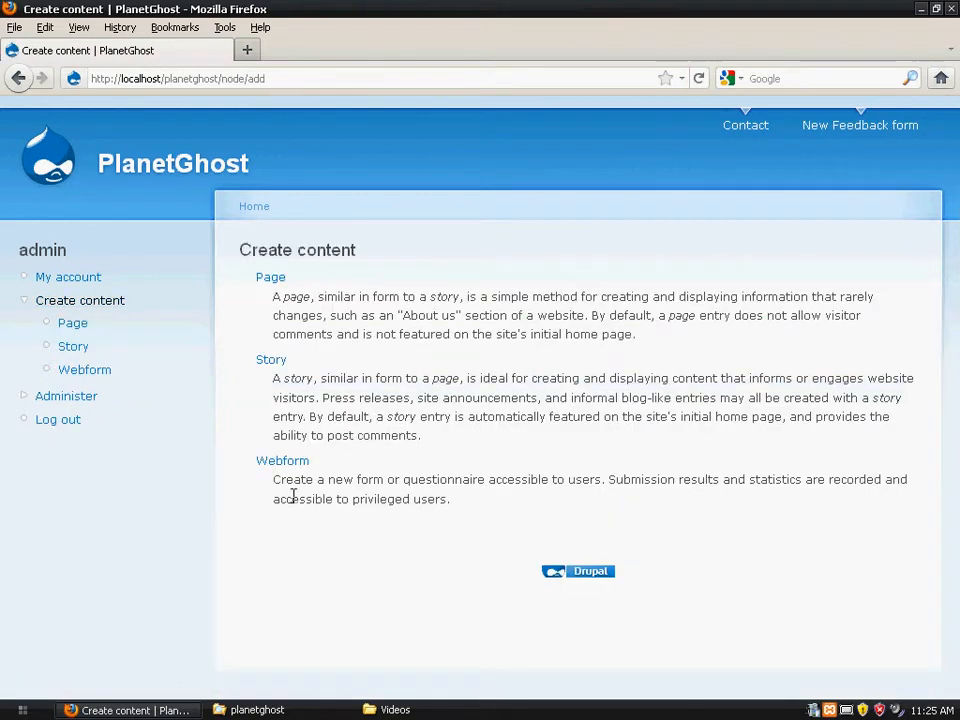
pyautogui.click(51, 397)
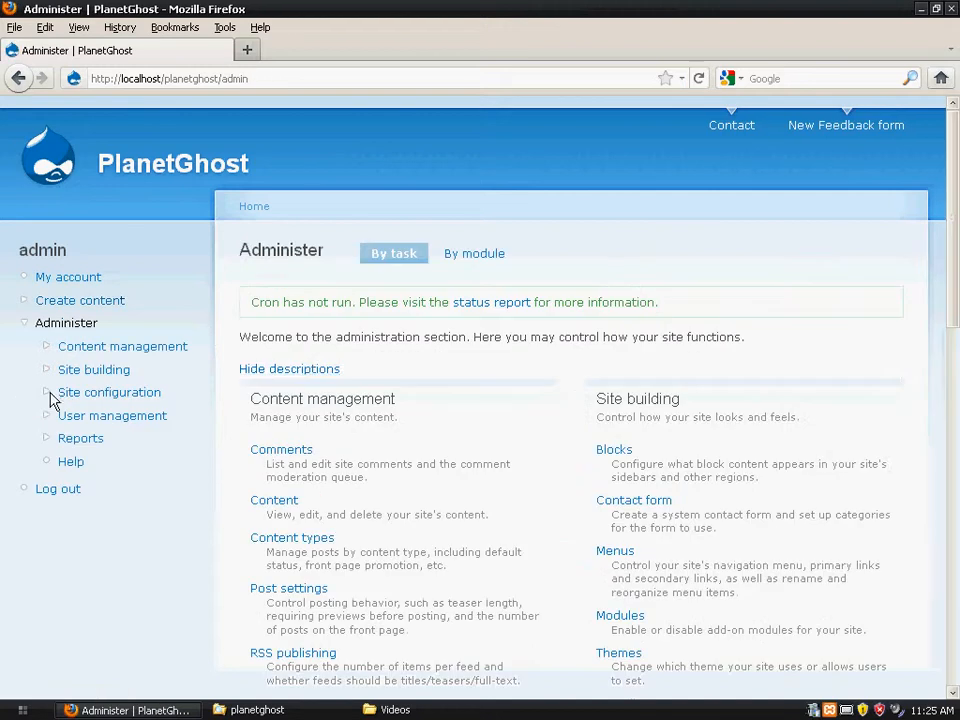
pyautogui.click(56, 494)
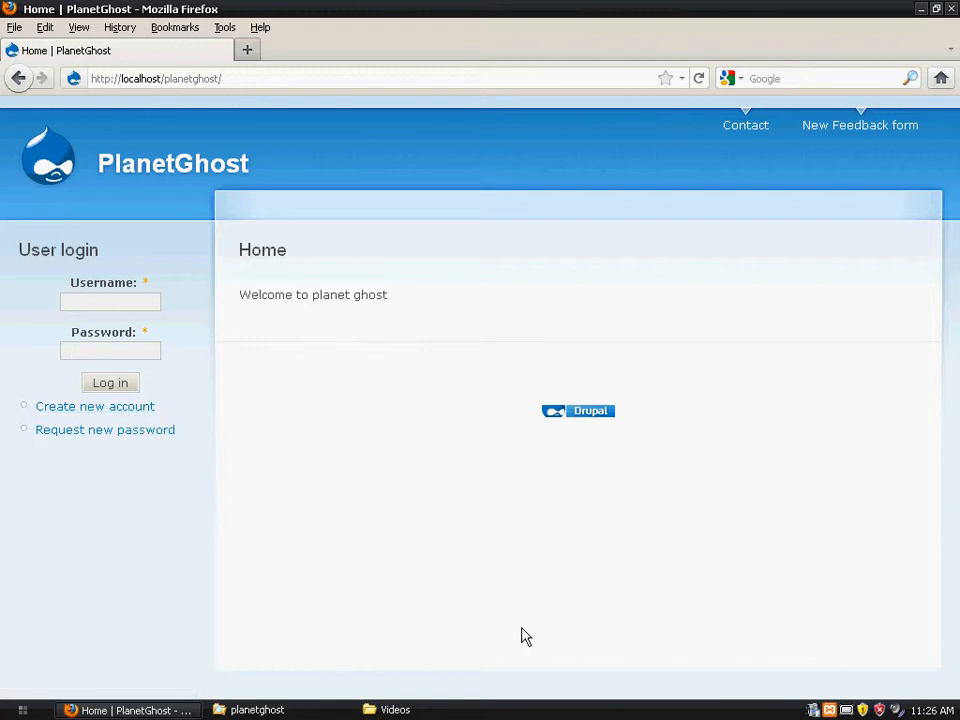
pyautogui.click(851, 713)
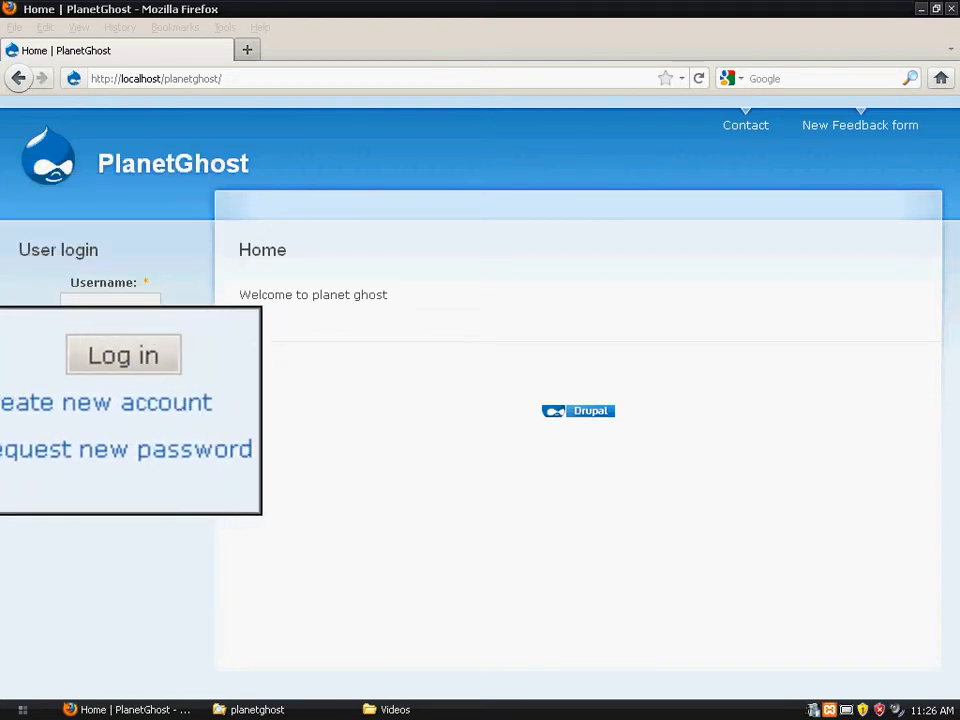
# - Bring up the Create new account form and place the cursor in its empty Username field
pyautogui.click(102, 412)
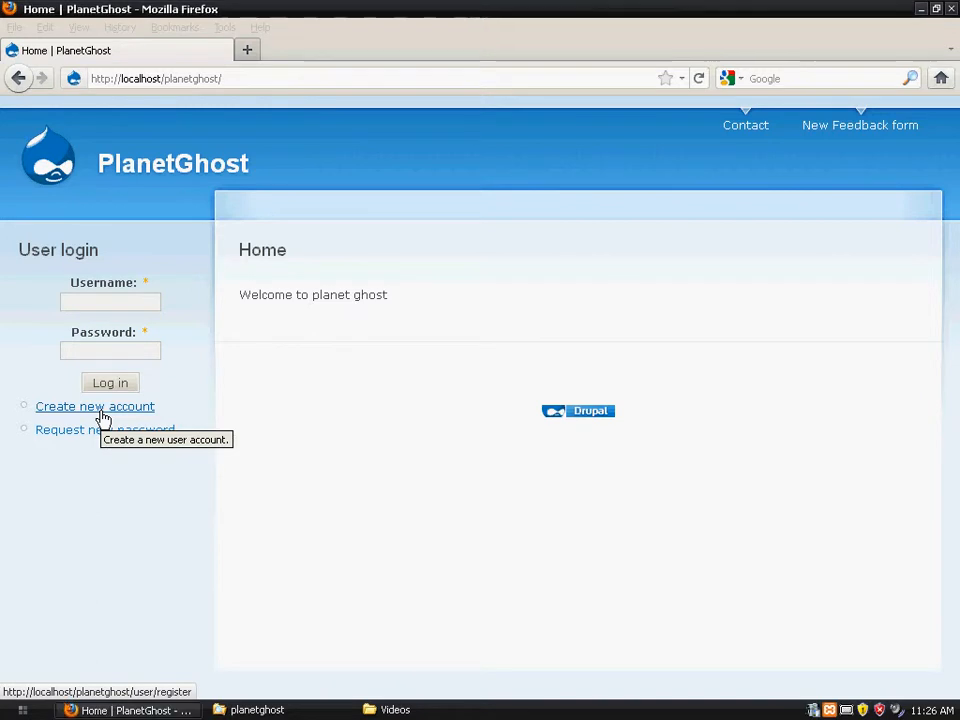
pyautogui.click(13, 78)
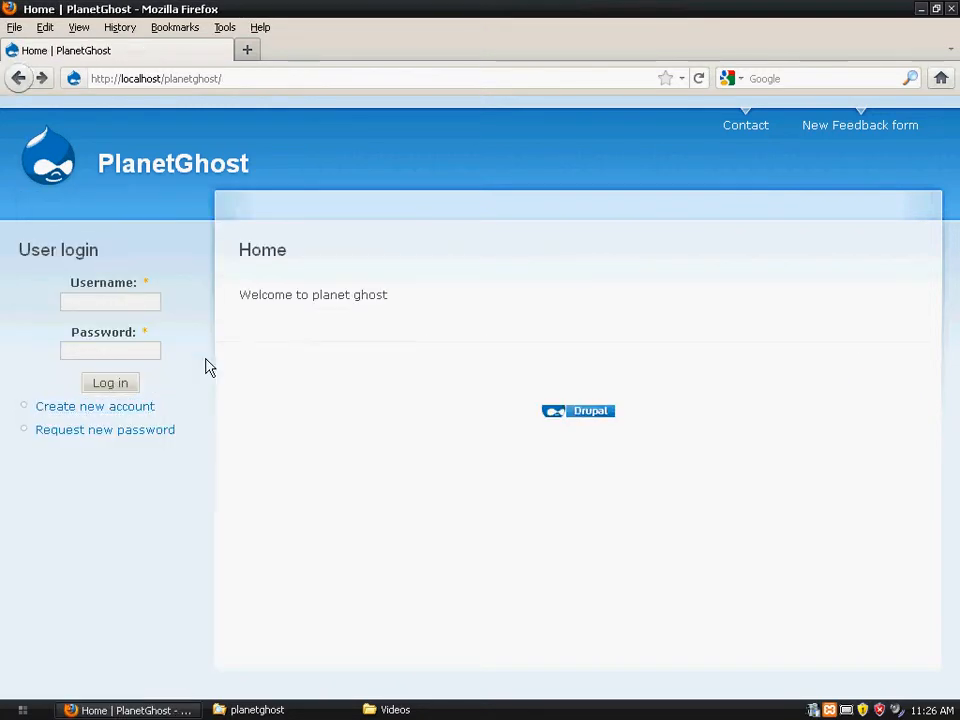
pyautogui.click(117, 407)
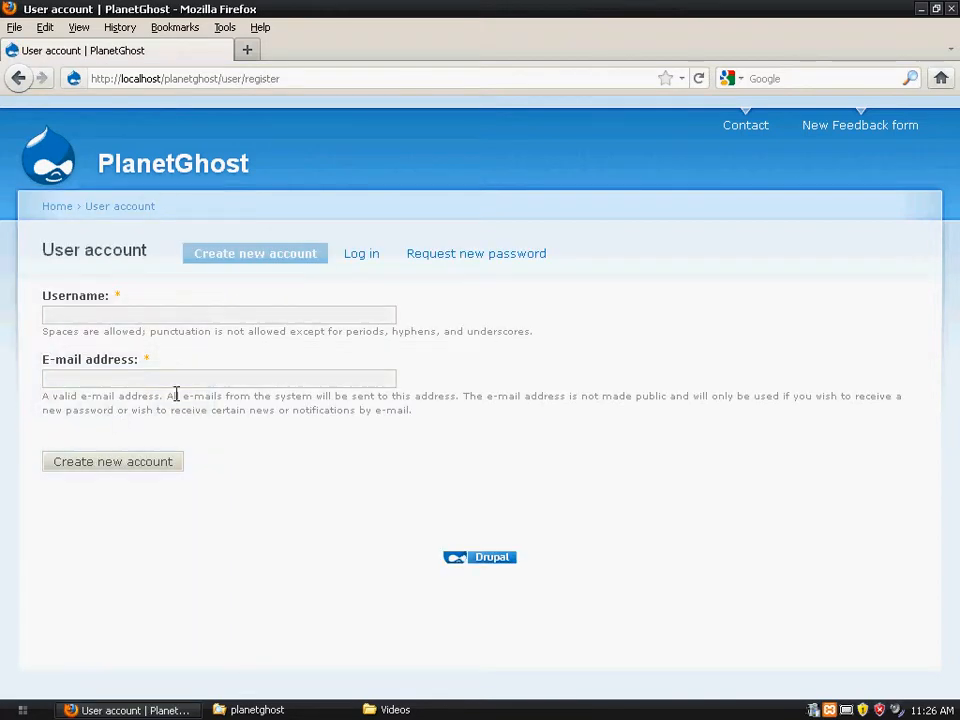
pyautogui.click(115, 317)
pyautogui.click(118, 380)
pyautogui.doubleClick(155, 323)
pyautogui.click(156, 321)
pyautogui.click(18, 82)
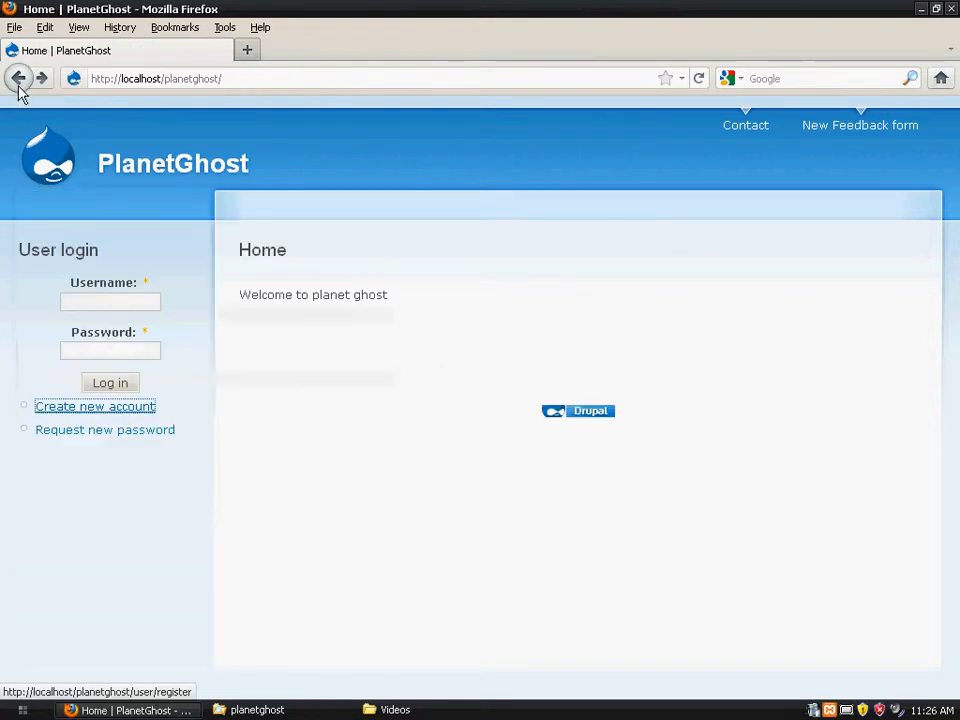
pyautogui.click(96, 408)
pyautogui.click(221, 321)
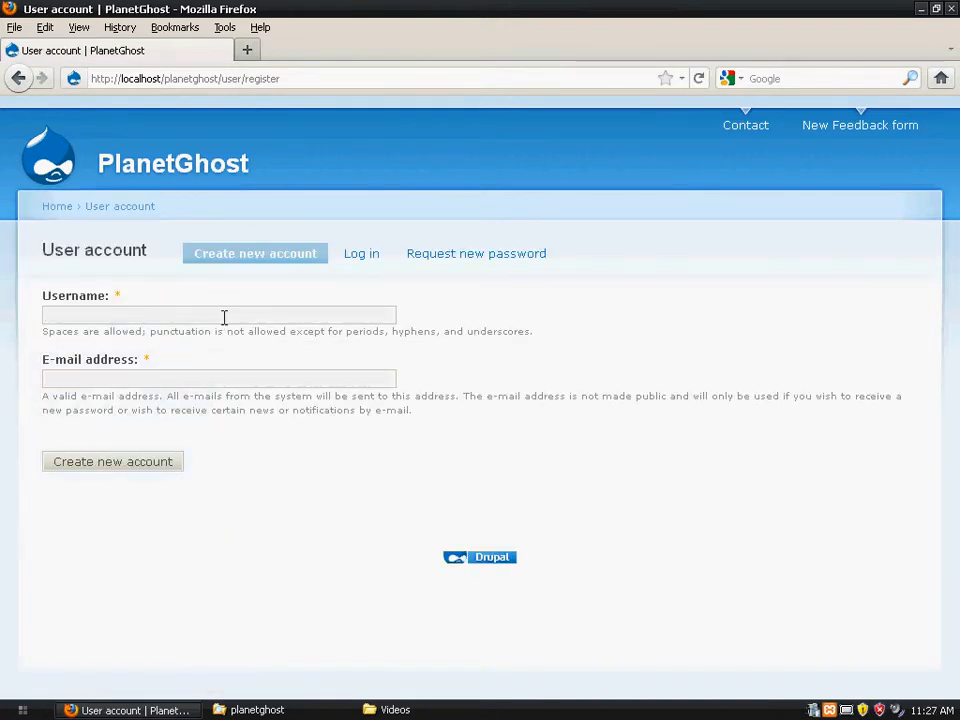
# - Enter 'user1' as the registration Username, leaving the E-mail address field empty
pyautogui.doubleClick(221, 317)
pyautogui.click(218, 317)
pyautogui.doubleClick(165, 315)
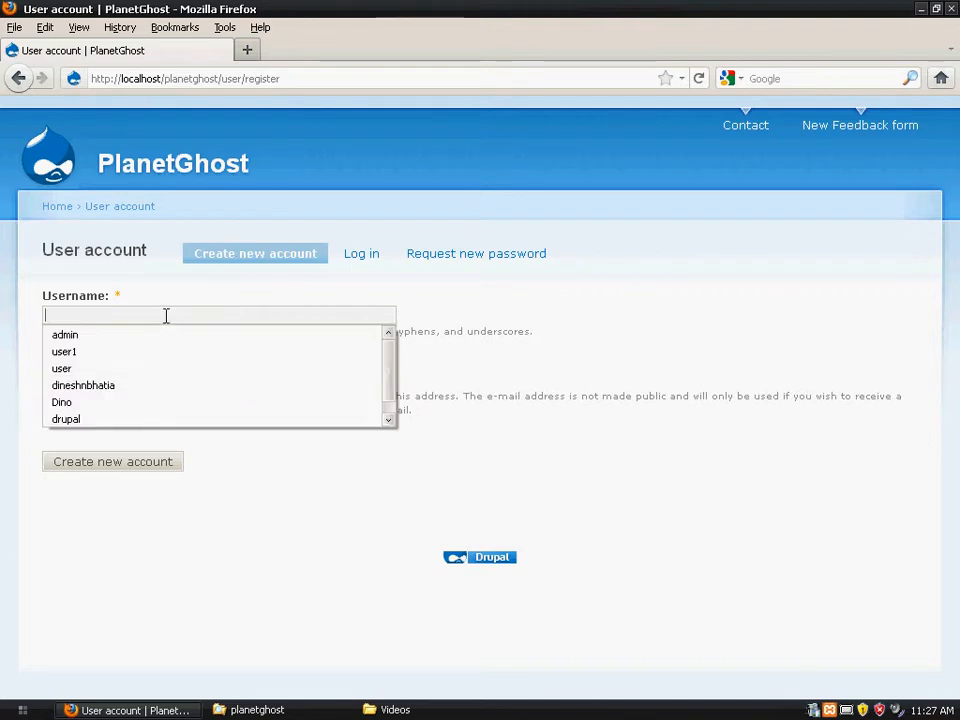
pyautogui.write('user')
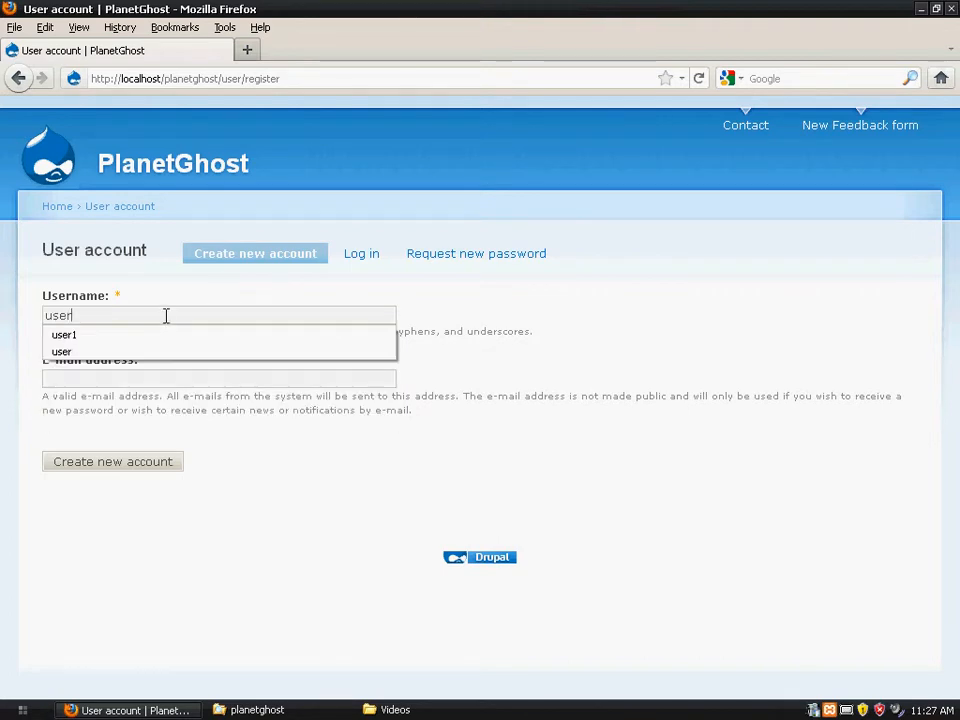
pyautogui.write('1')
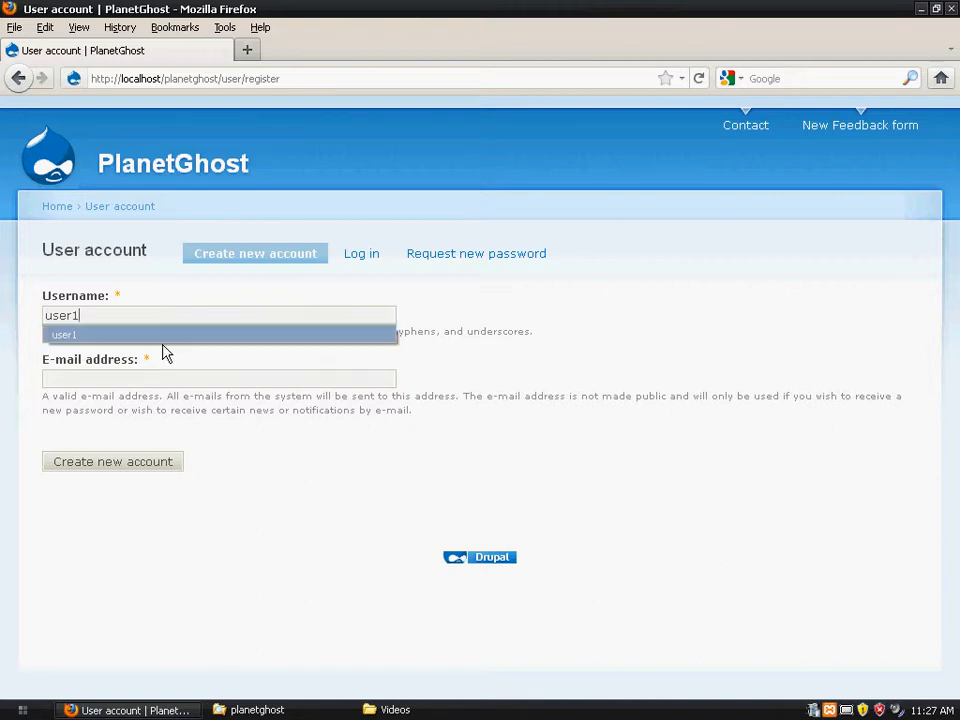
pyautogui.click(163, 384)
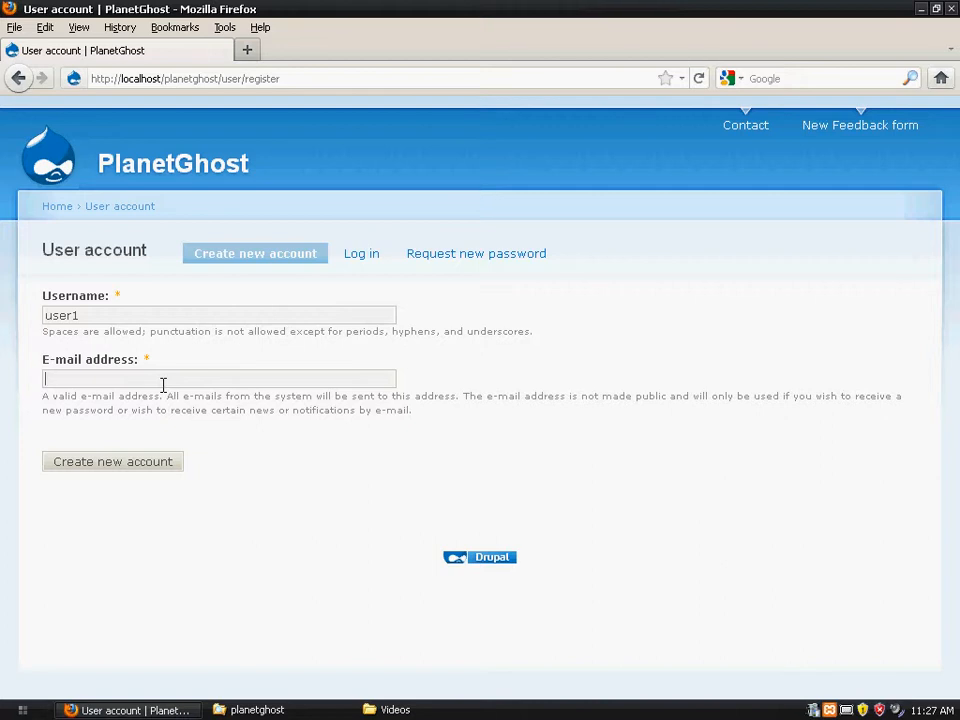
# - Return to the home page and log in as admin using the saved login
pyautogui.click(56, 208)
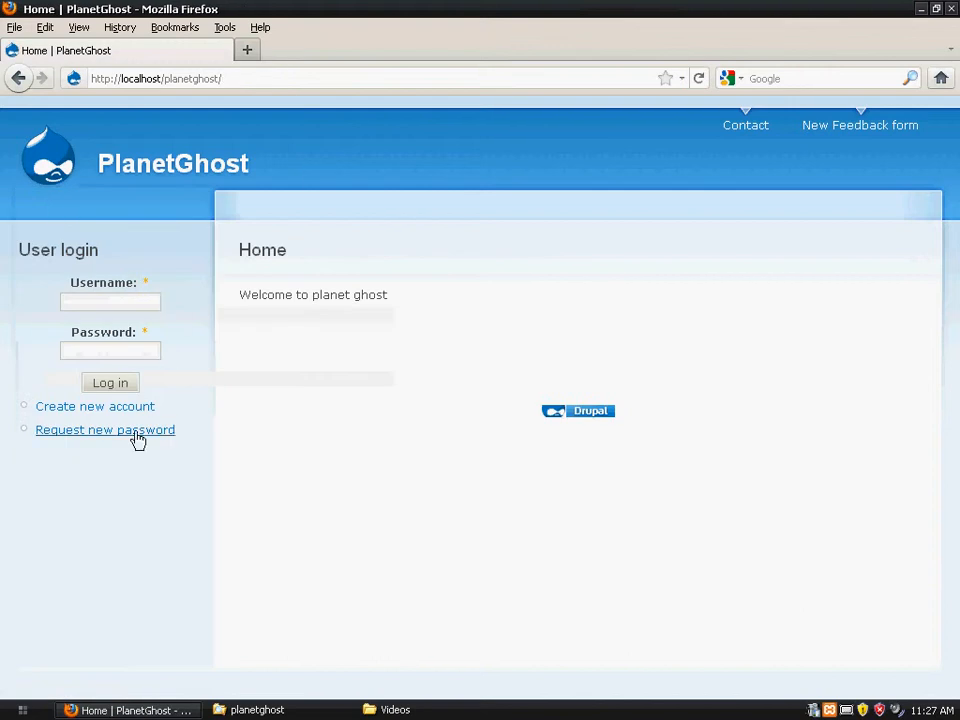
pyautogui.click(120, 407)
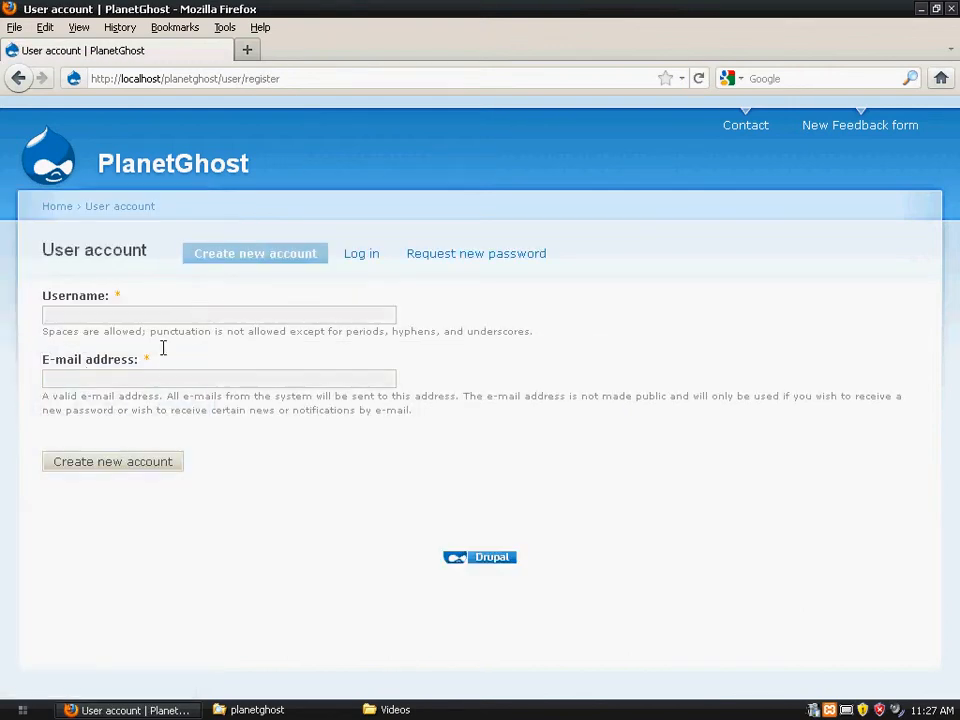
pyautogui.click(57, 207)
pyautogui.click(130, 298)
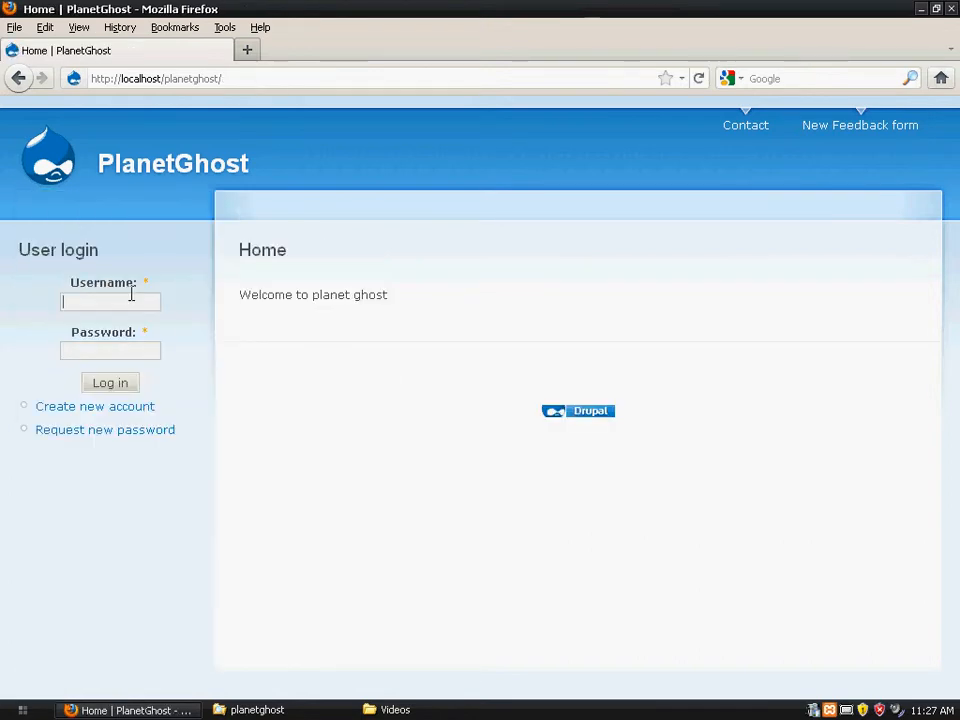
pyautogui.click(130, 296)
pyautogui.click(131, 339)
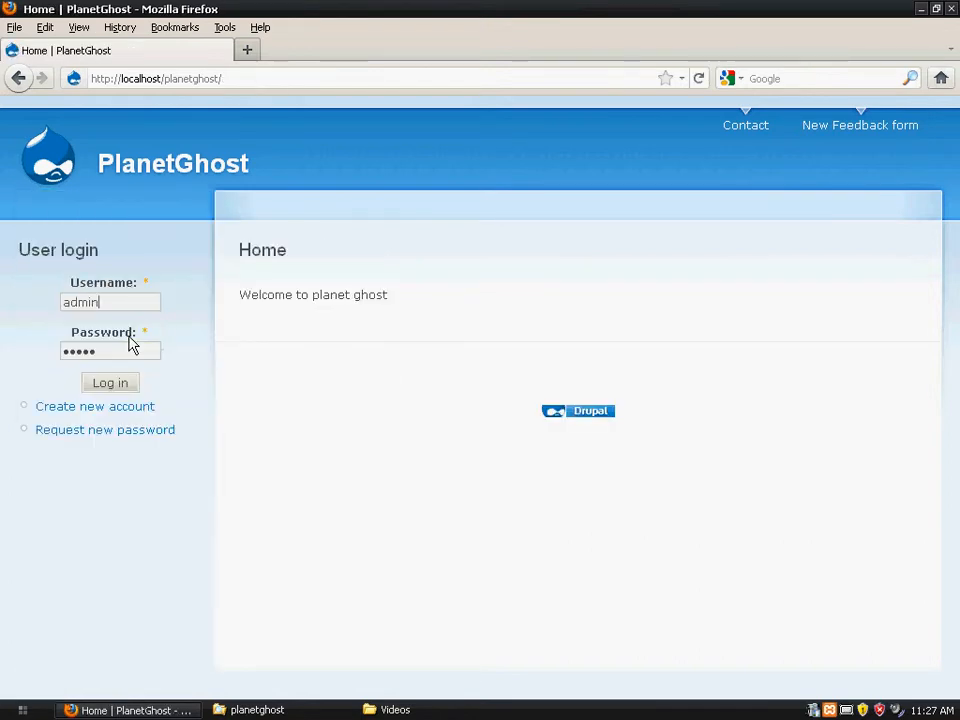
pyautogui.click(131, 388)
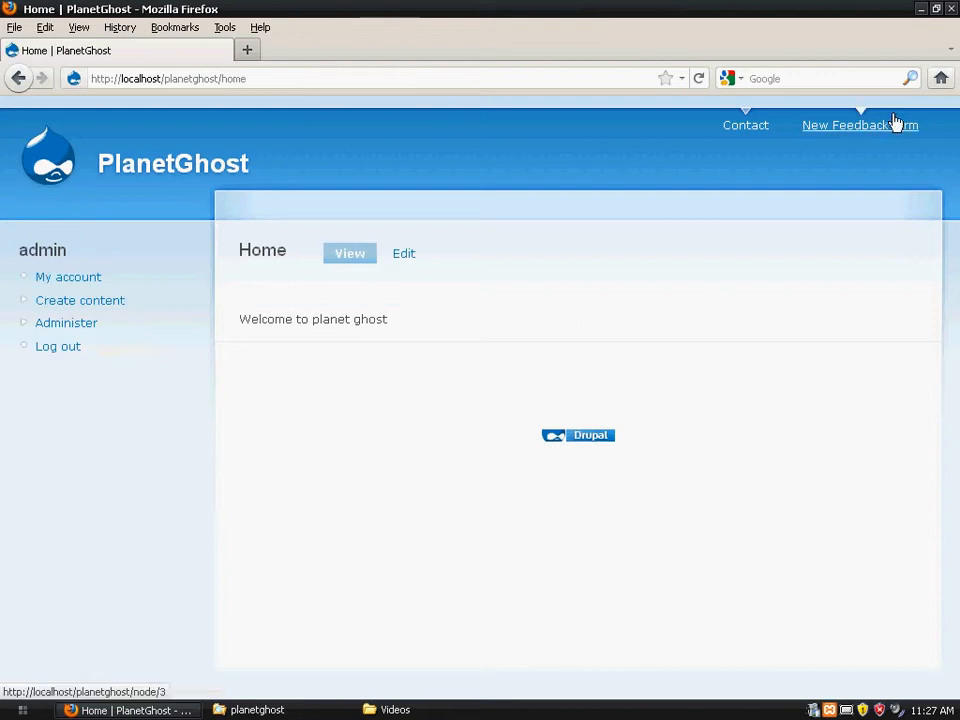
# - Open Administer > User management > Users, which lists only the admin account
pyautogui.click(93, 330)
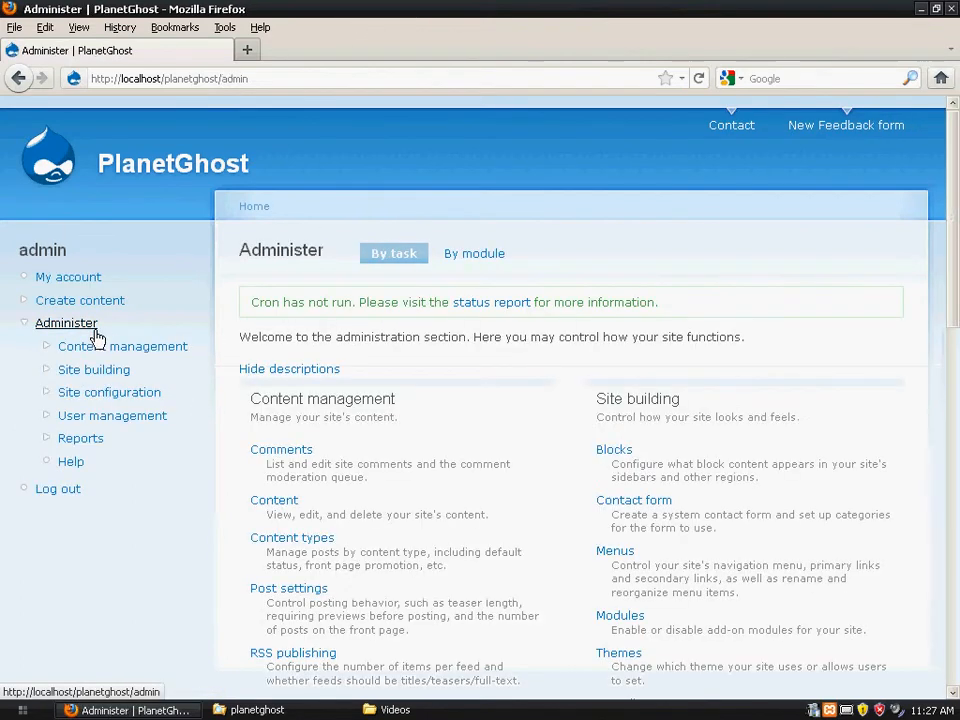
pyautogui.moveTo(956, 208); pyautogui.dragTo(956, 396)
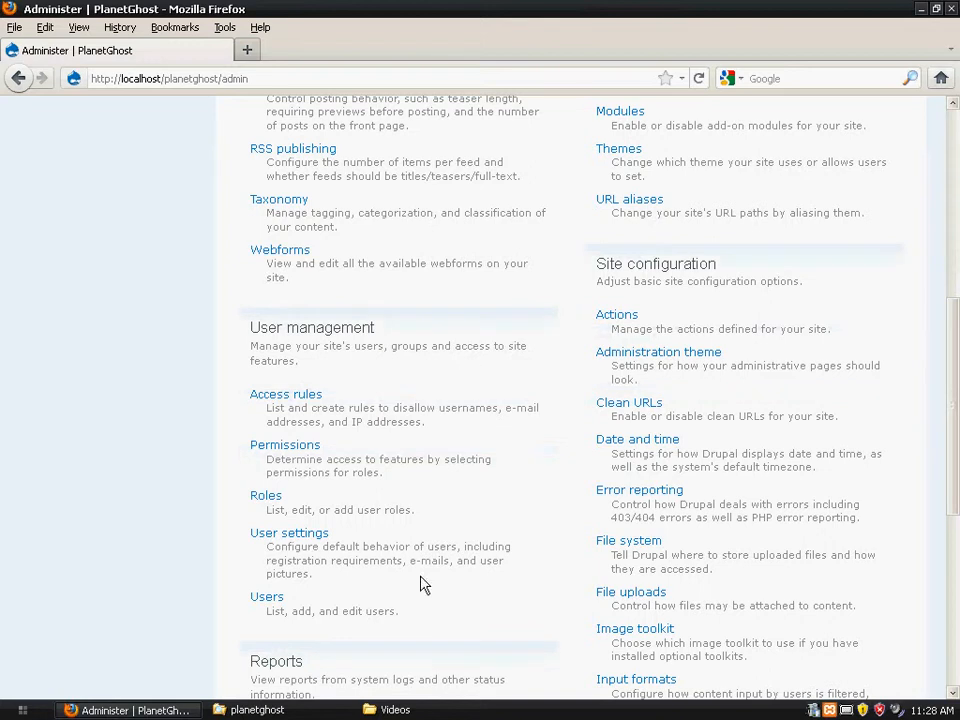
pyautogui.click(267, 597)
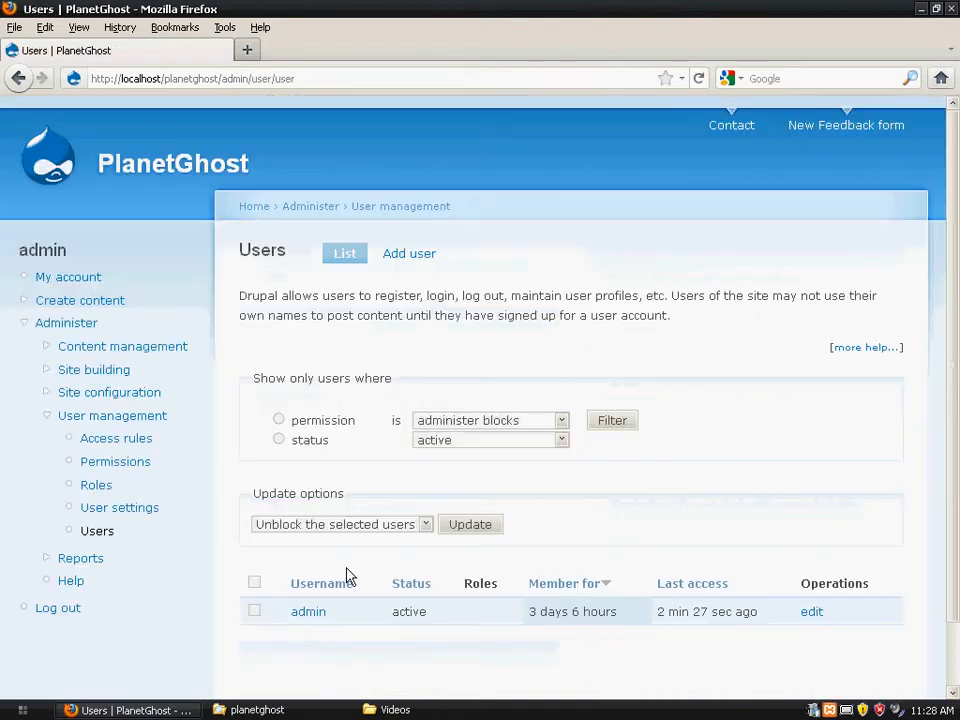
pyautogui.click(17, 78)
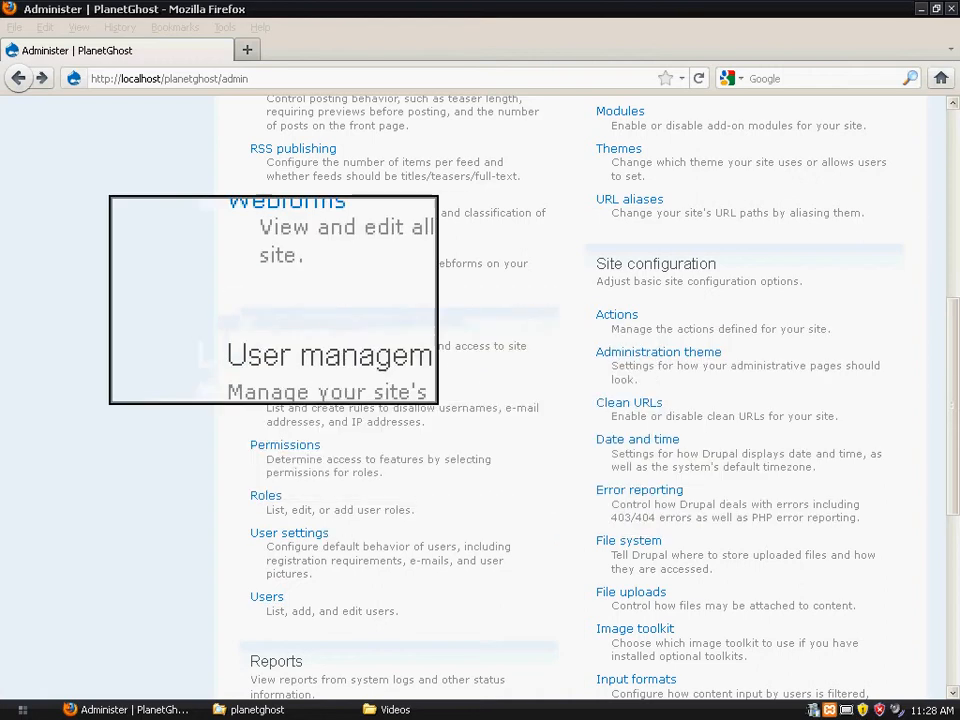
pyautogui.click(278, 600)
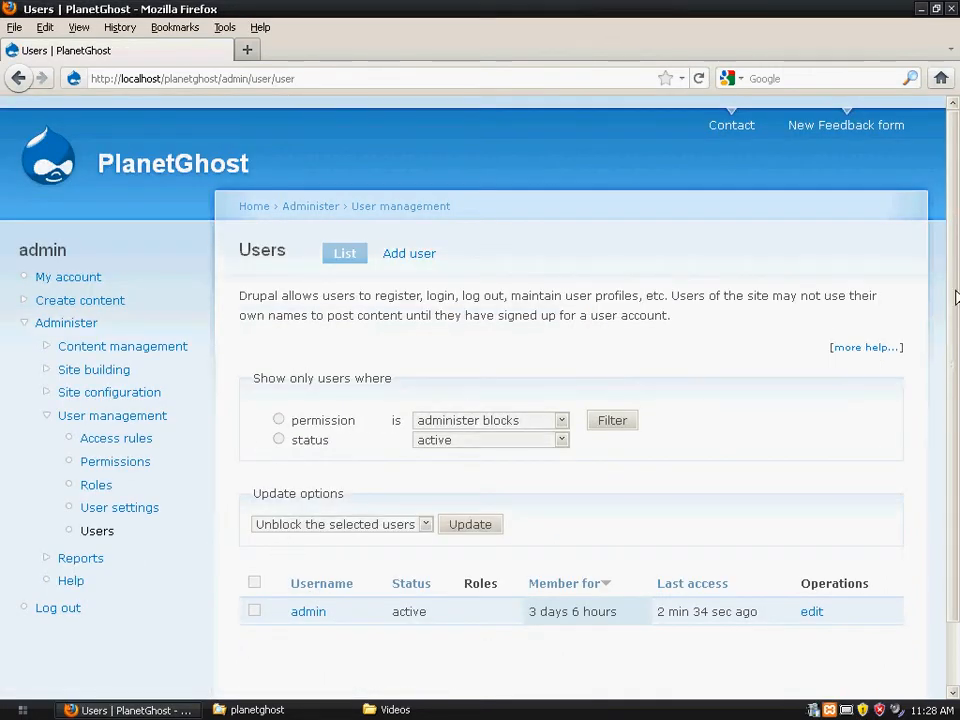
pyautogui.moveTo(951, 214); pyautogui.dragTo(958, 312)
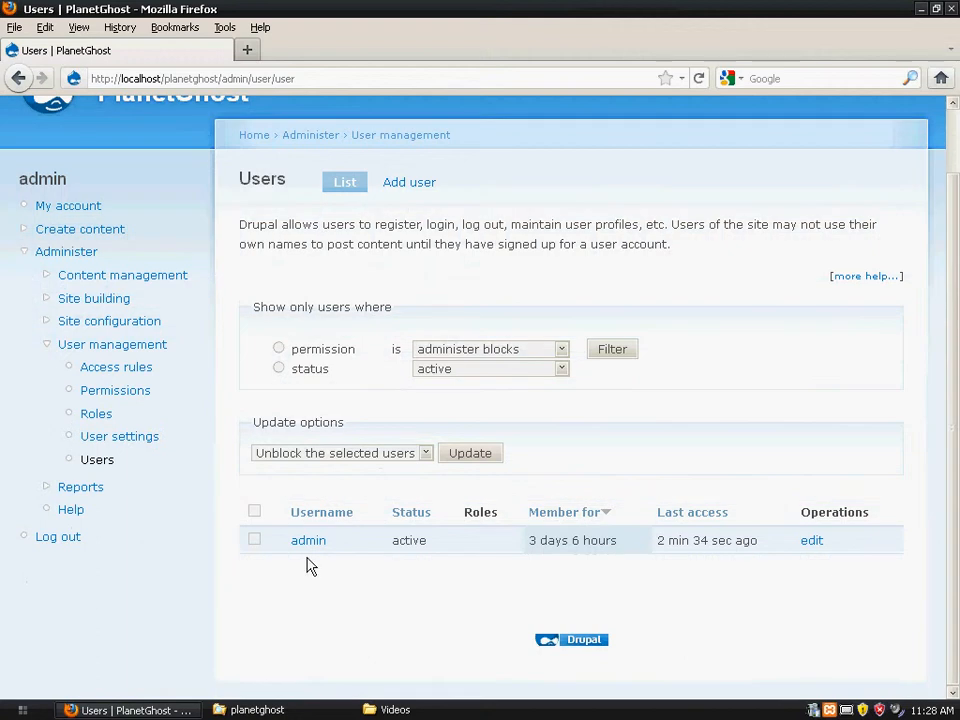
# - Add user 'user1' with its e-mail address and a confirmed password, declining Firefox's password save
pyautogui.click(416, 189)
pyautogui.click(311, 397)
pyautogui.write('user1')
pyautogui.click(358, 452)
pyautogui.click(350, 457)
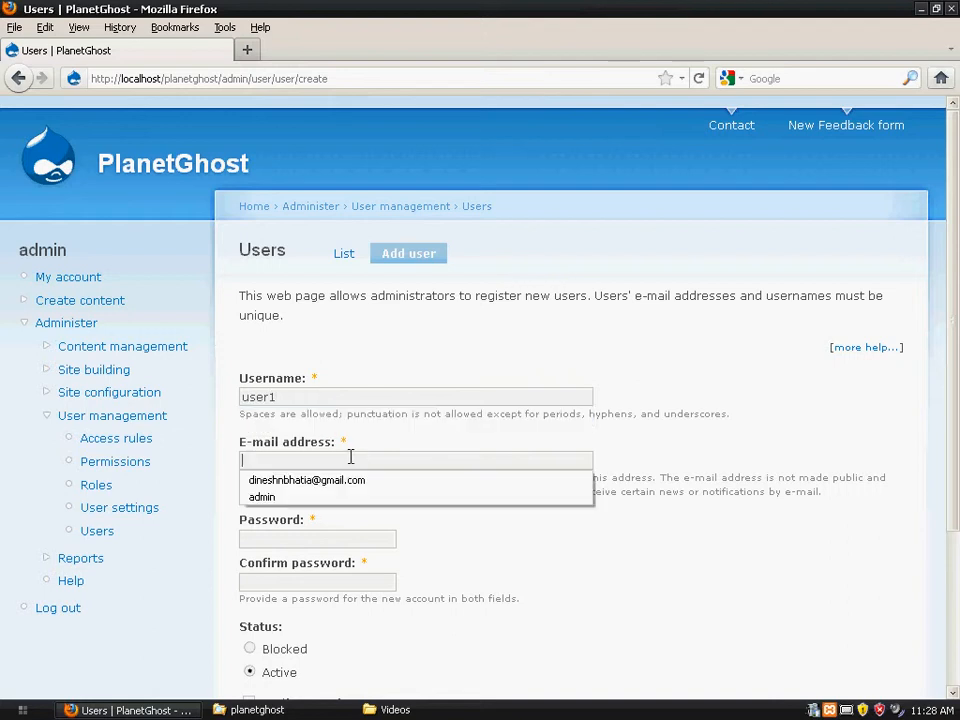
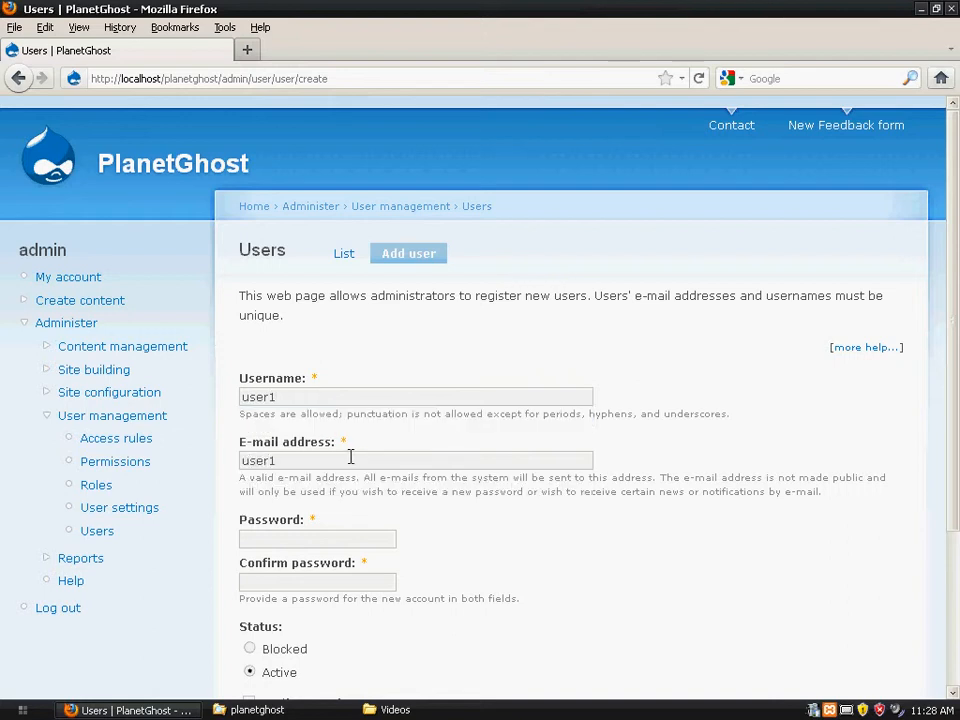
pyautogui.press('Tab')
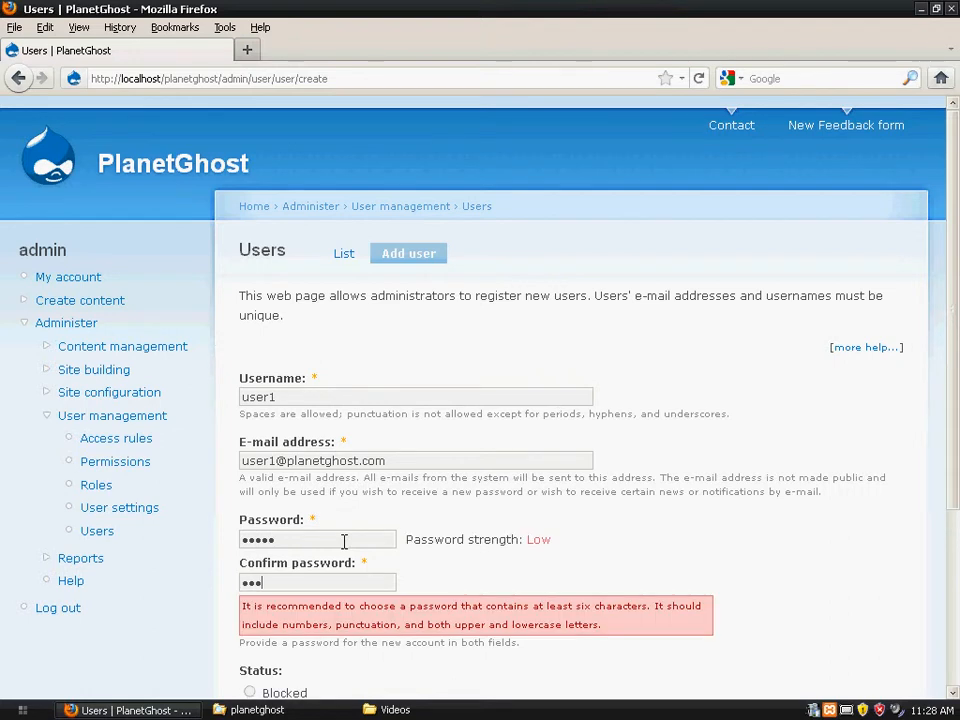
pyautogui.write('•••••')
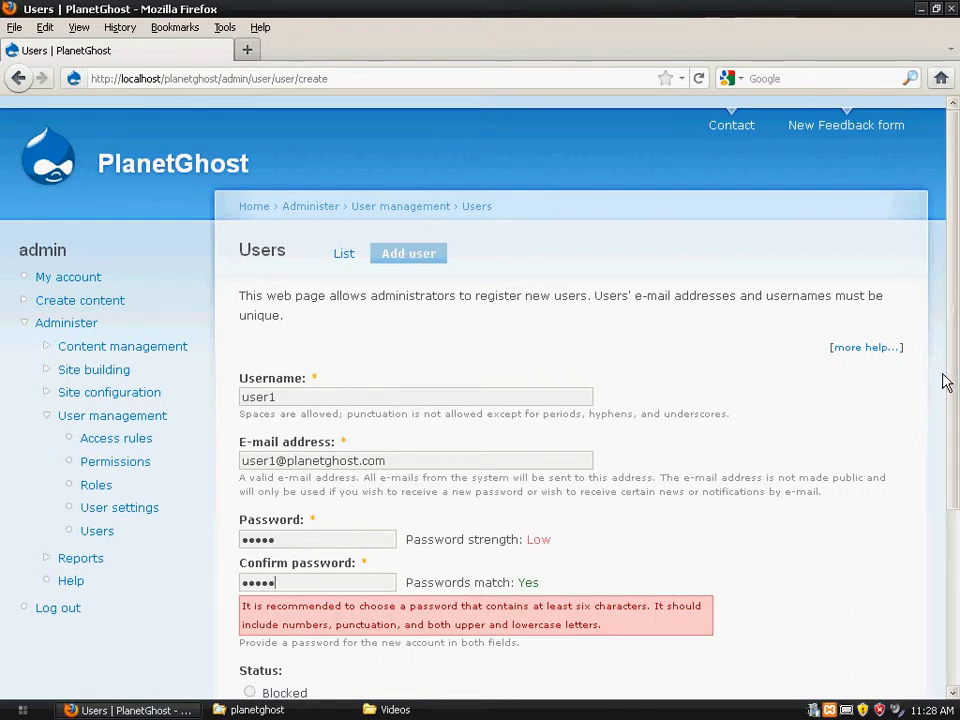
pyautogui.moveTo(943, 381); pyautogui.dragTo(948, 539)
pyautogui.click(276, 574)
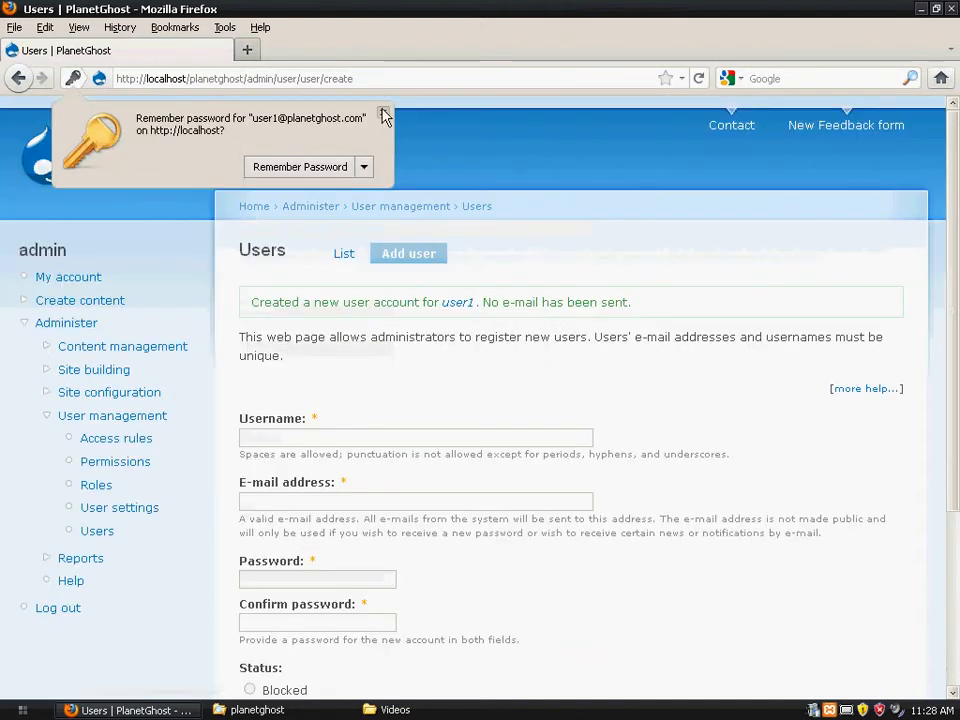
pyautogui.click(384, 113)
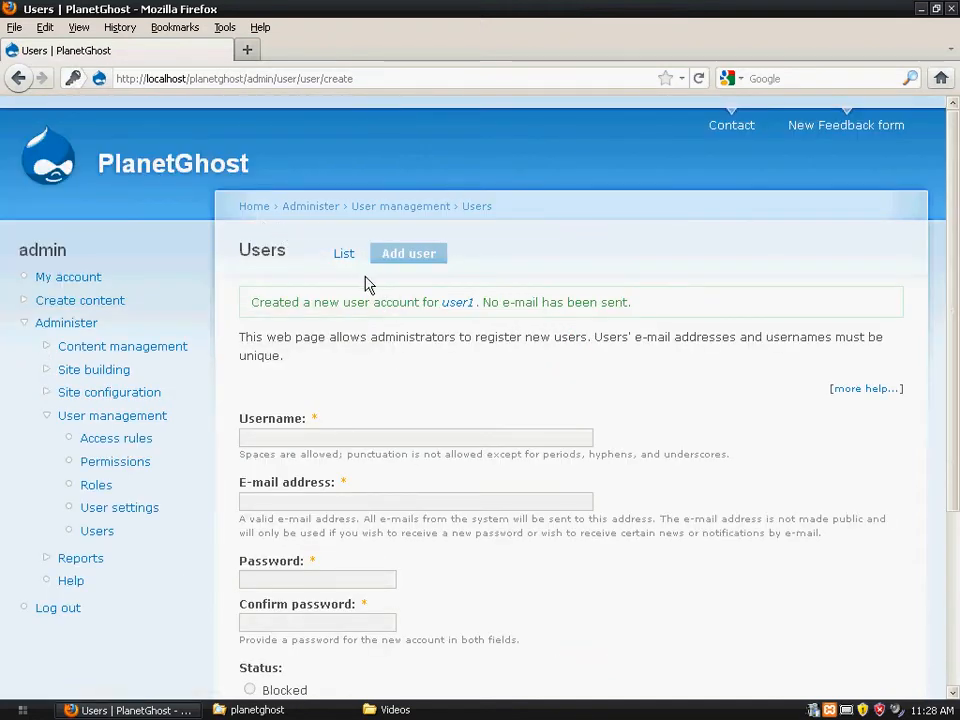
# - Check that user1 appears in the Users list, then log admin out to the login form
pyautogui.click(334, 256)
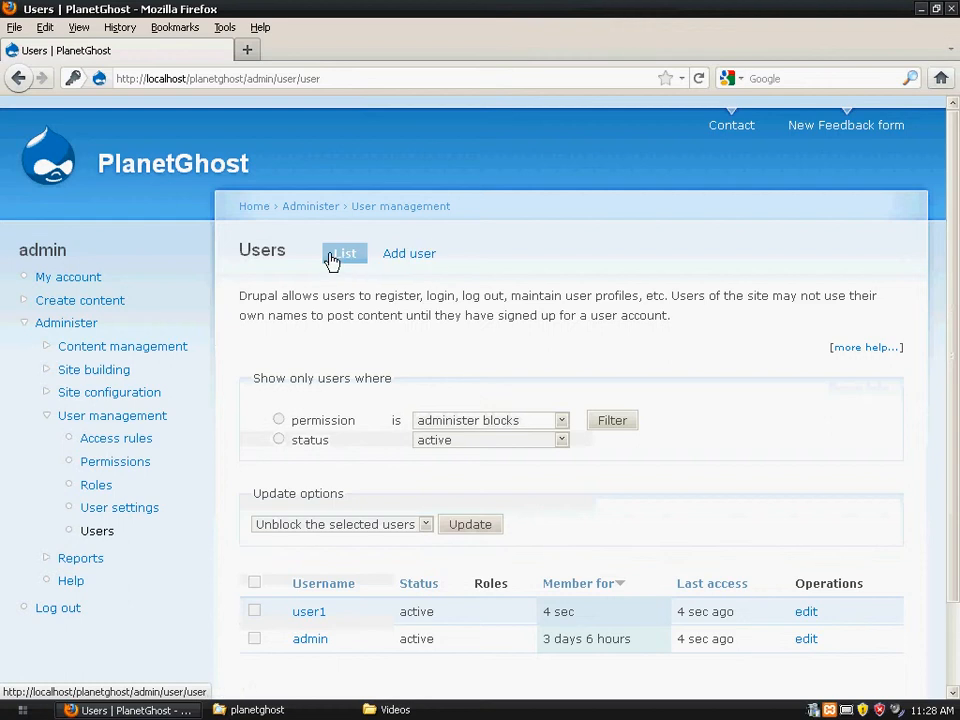
pyautogui.moveTo(955, 210); pyautogui.dragTo(954, 272)
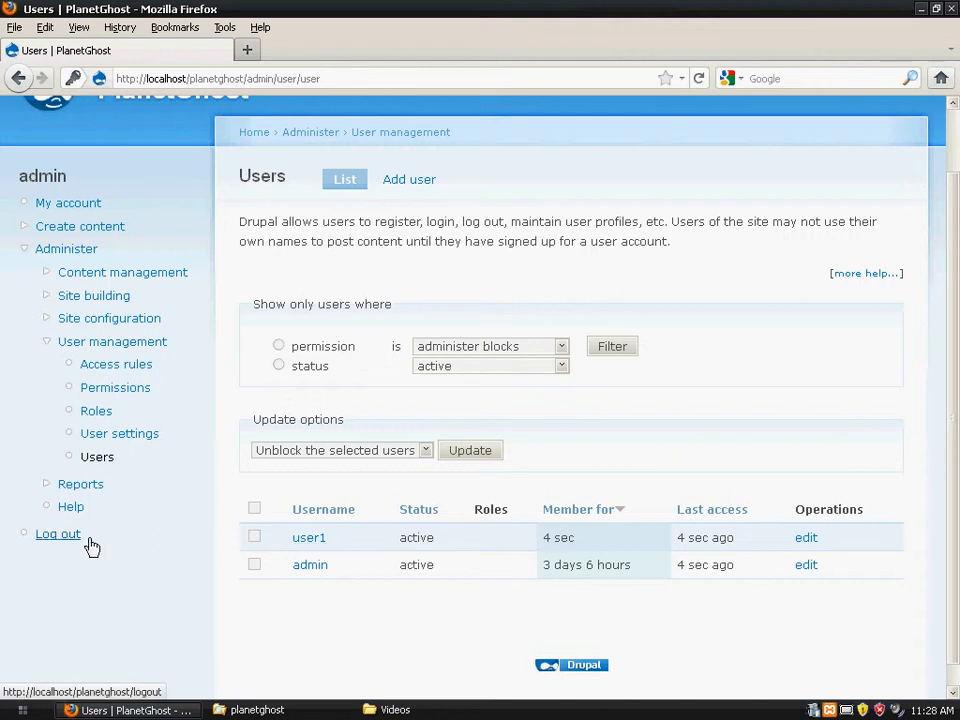
pyautogui.click(58, 534)
pyautogui.click(113, 304)
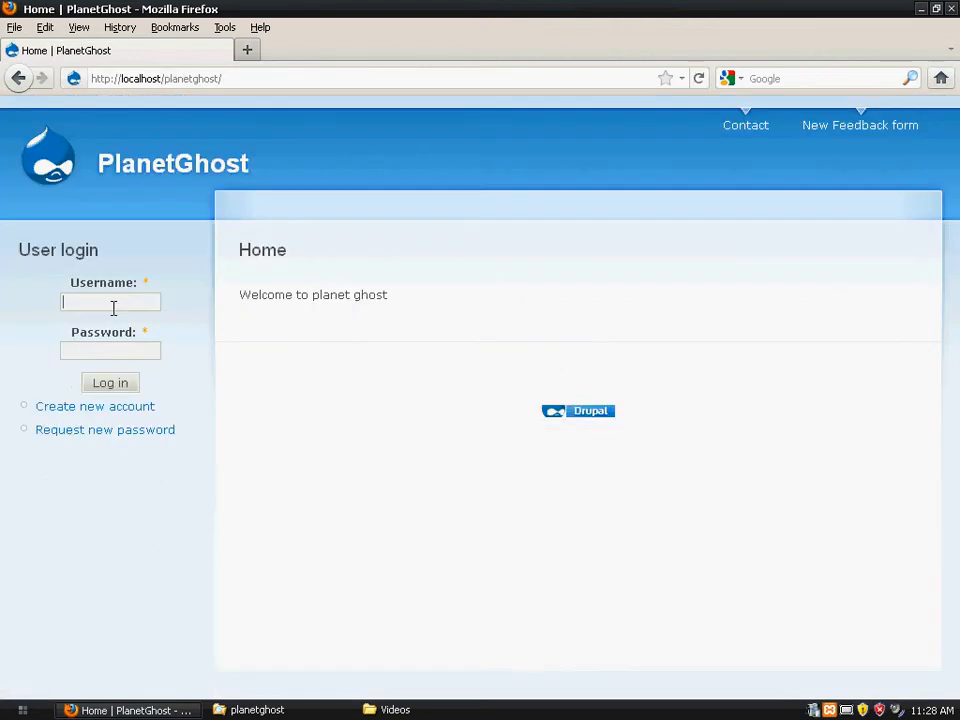
# - Log in as user1 with its password and decline the save-password prompt
pyautogui.click(848, 713)
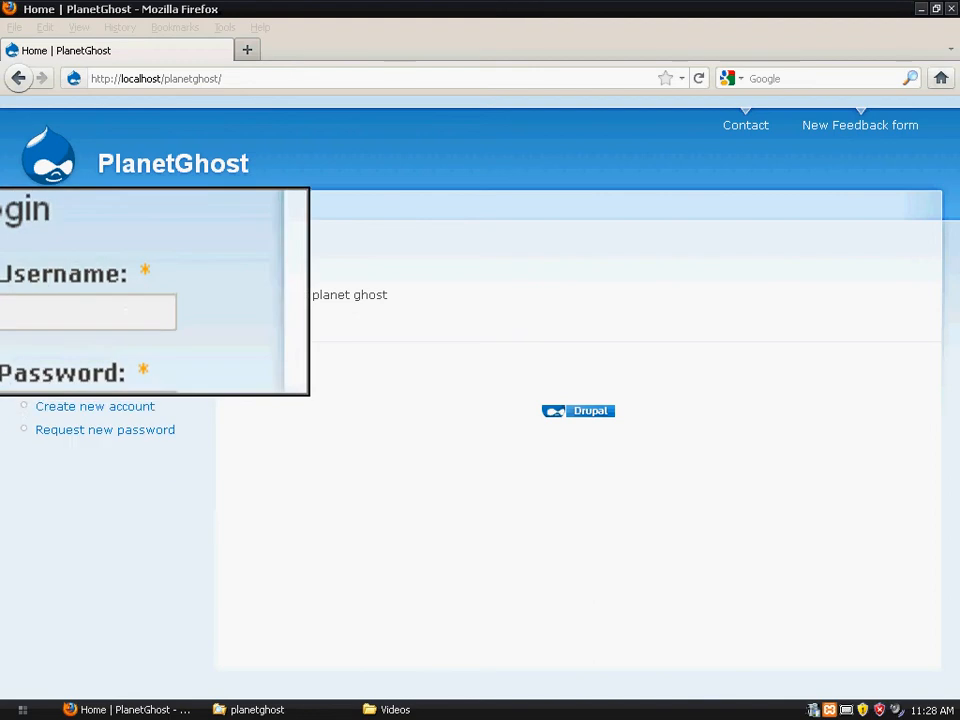
pyautogui.click(143, 305)
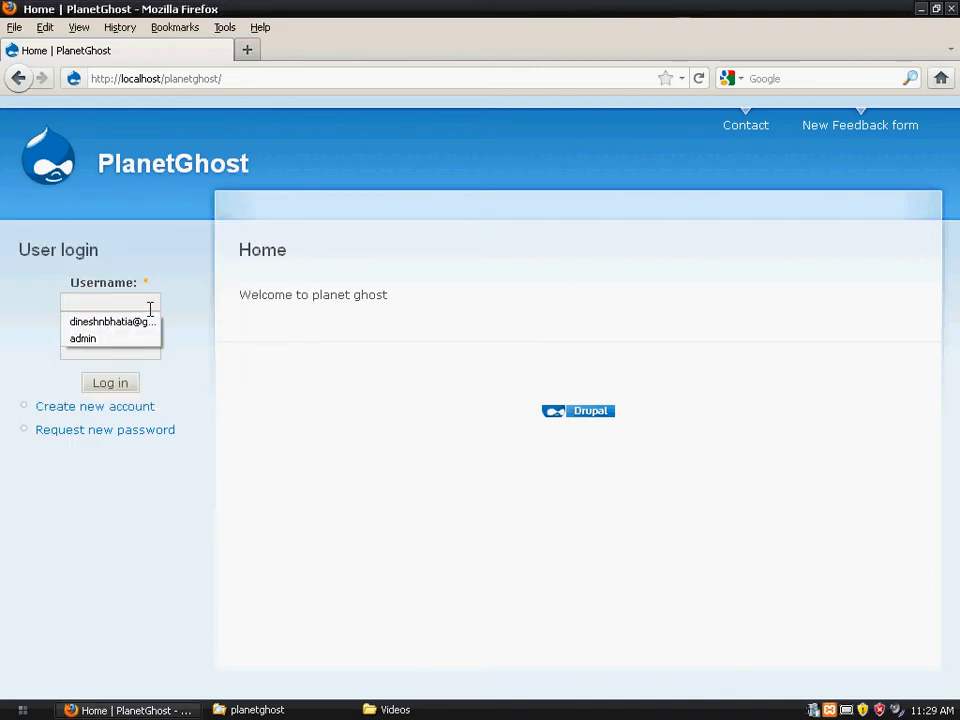
pyautogui.write('user1')
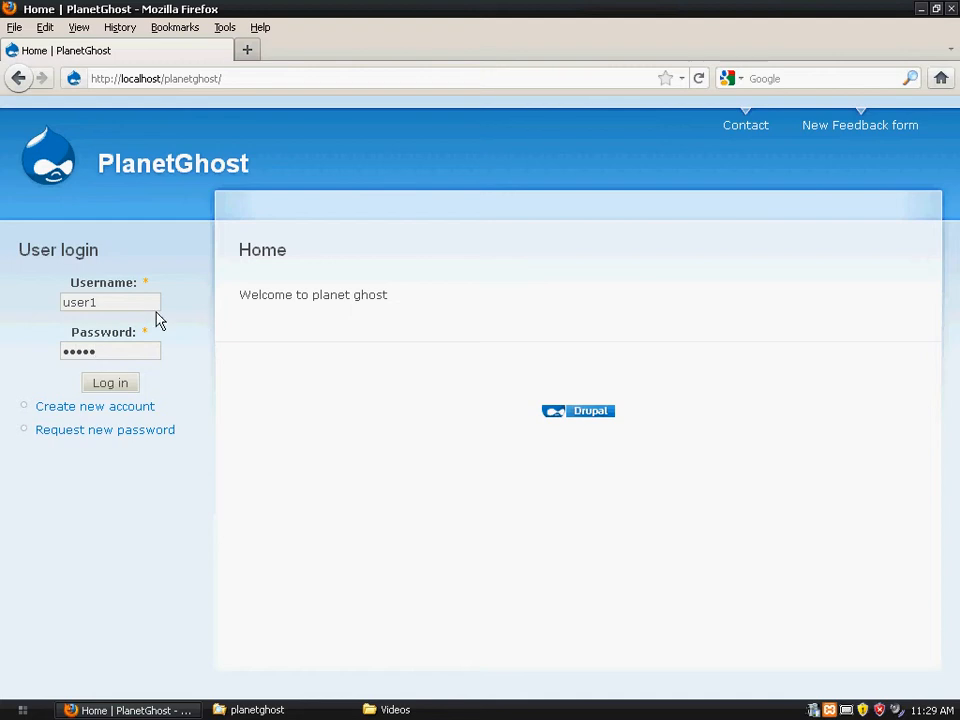
pyautogui.click(121, 386)
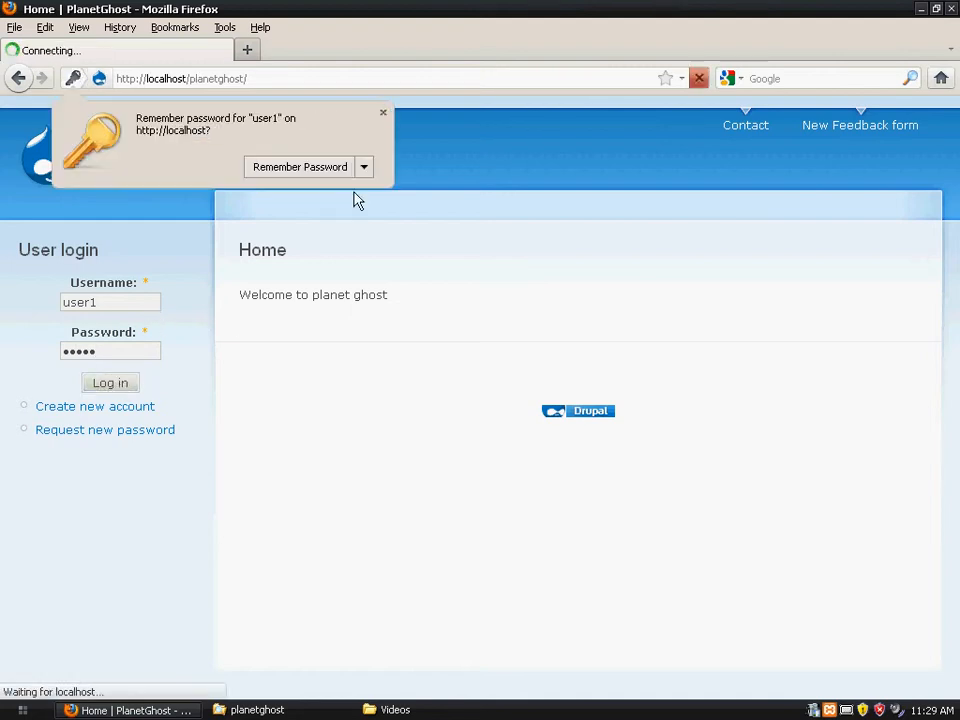
pyautogui.click(383, 113)
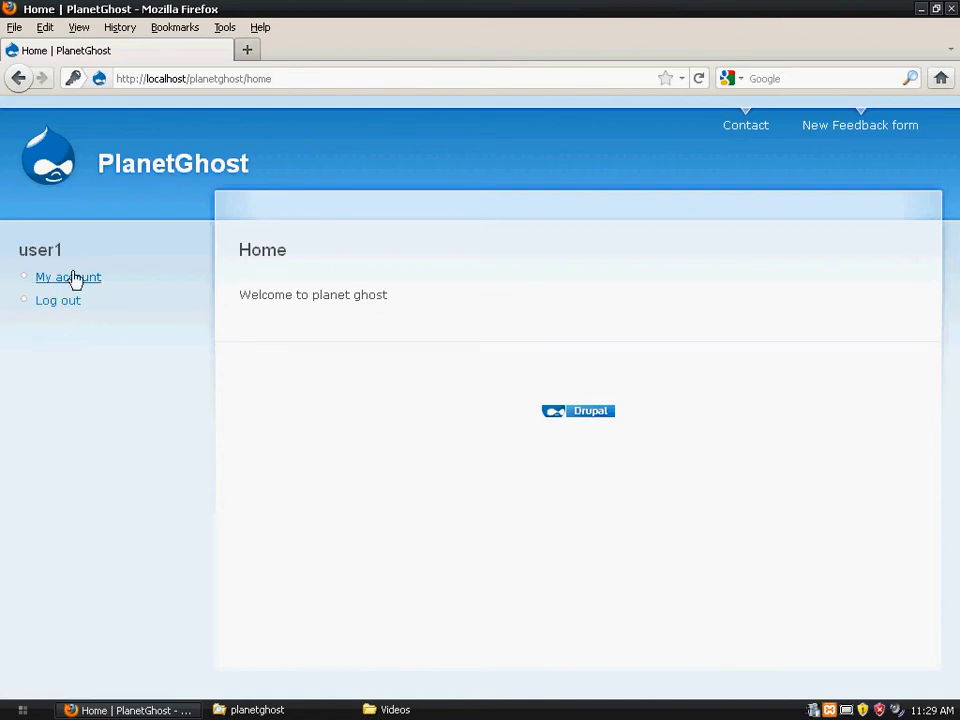
# - As user1, visit the Contact and New Feedback form pages, then log out
pyautogui.click(757, 128)
pyautogui.click(858, 130)
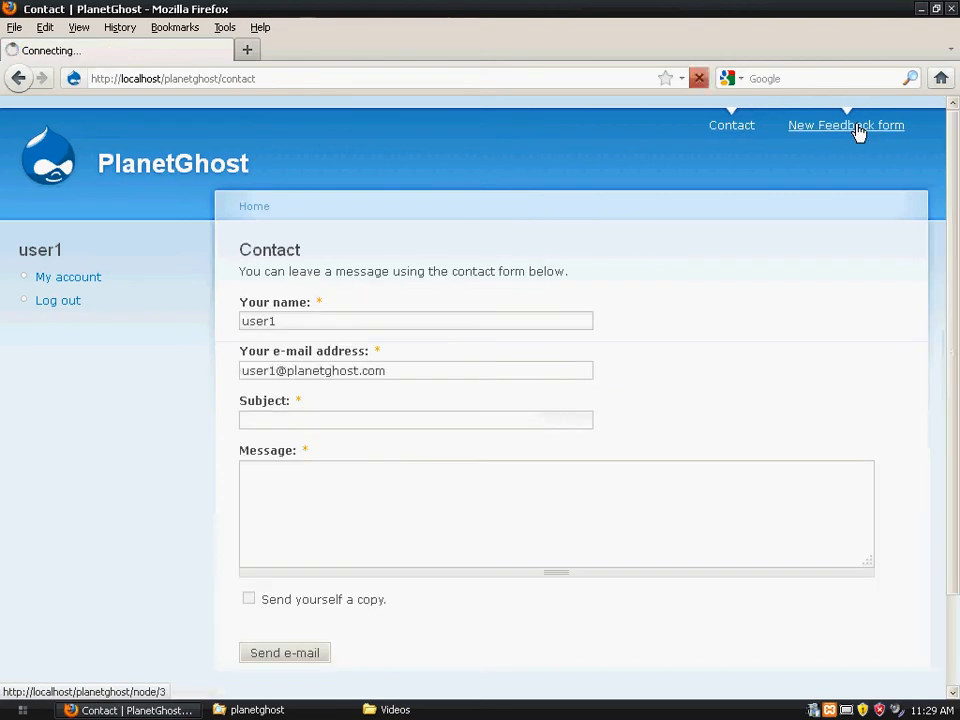
pyautogui.click(727, 126)
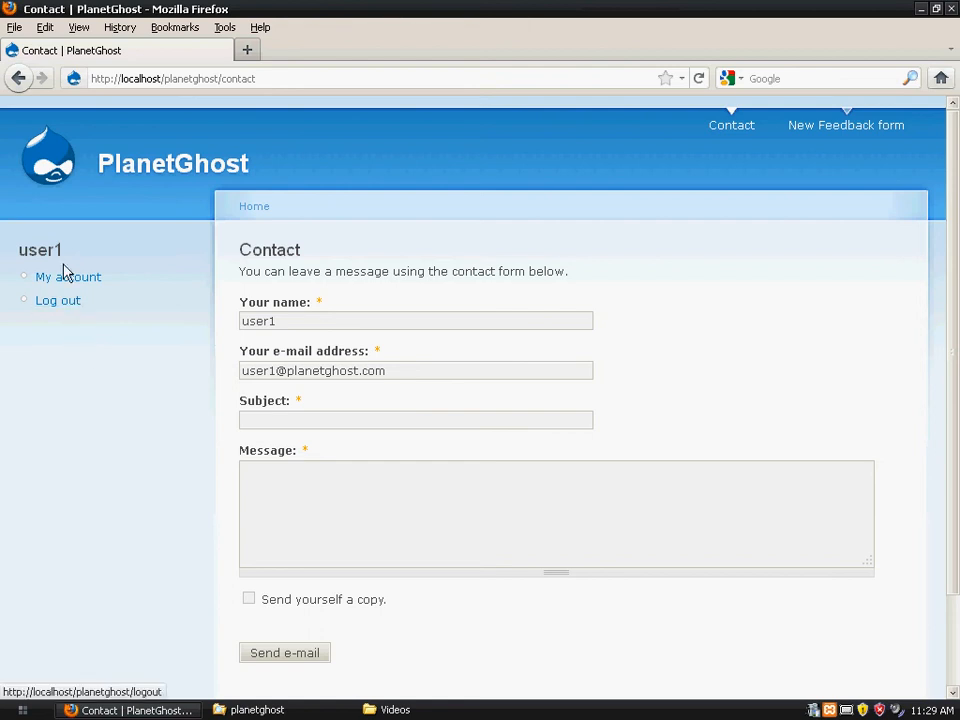
pyautogui.click(59, 305)
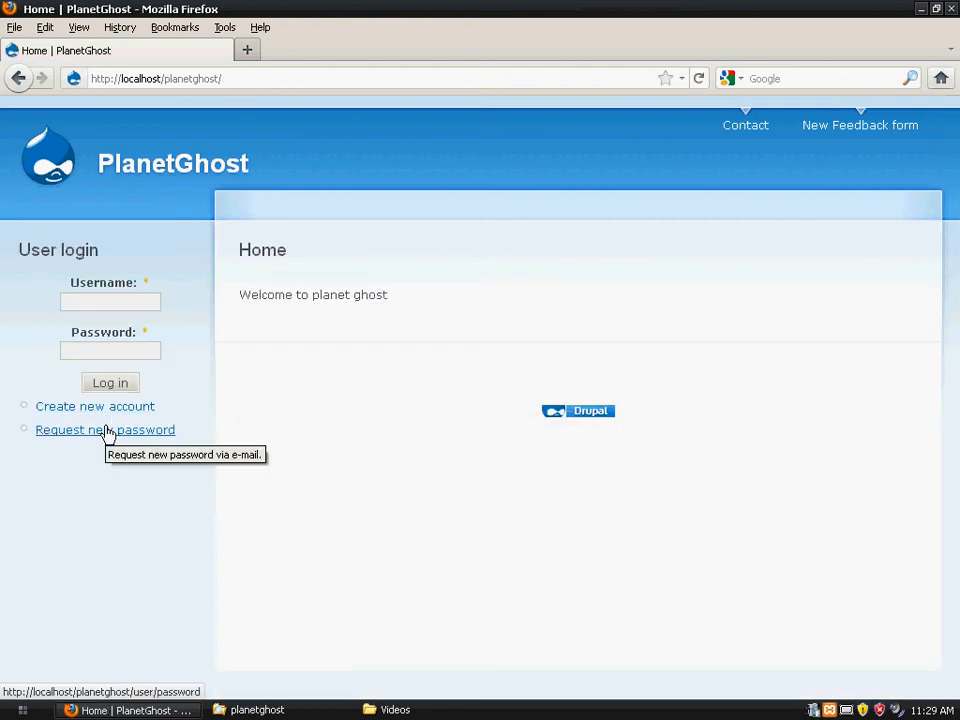
# - Log in as admin from the saved login, view the Administer page, then log out
pyautogui.click(114, 301)
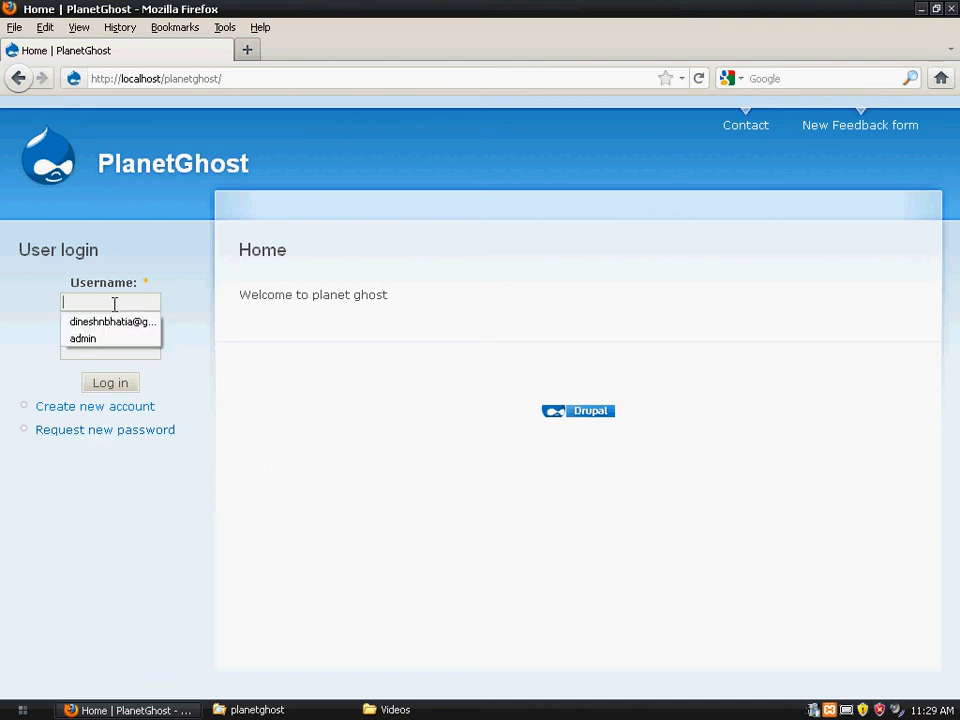
pyautogui.click(128, 339)
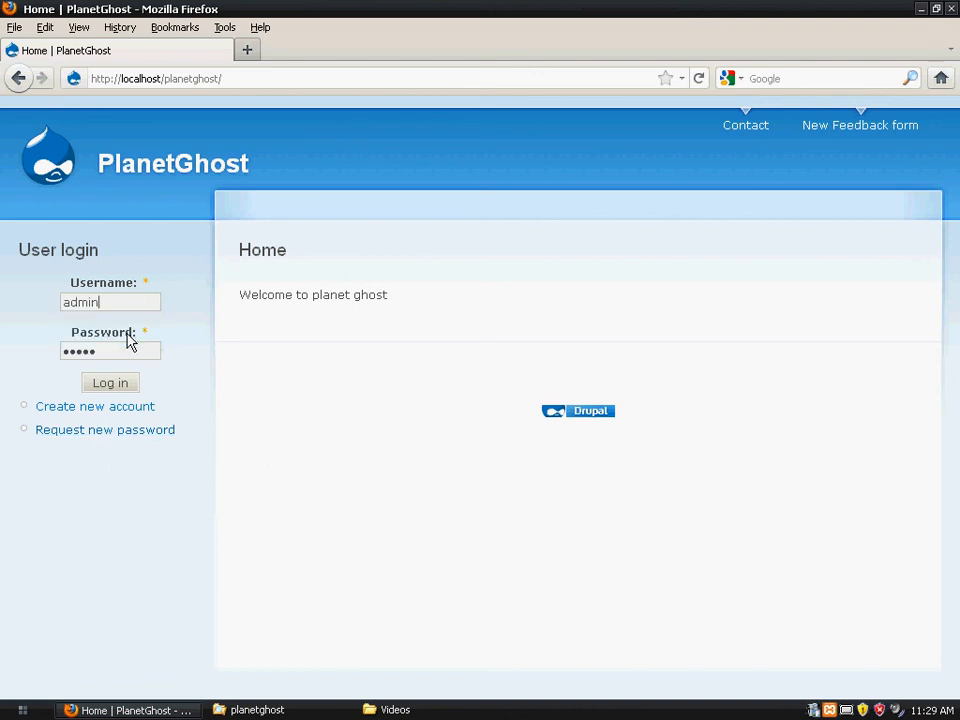
pyautogui.click(122, 383)
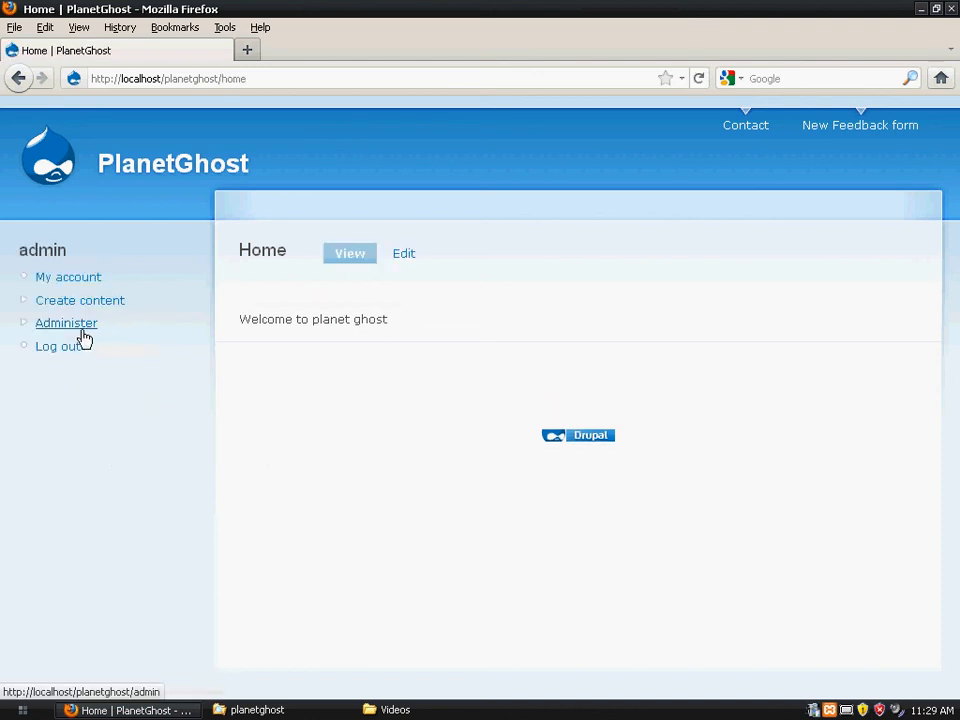
pyautogui.click(80, 327)
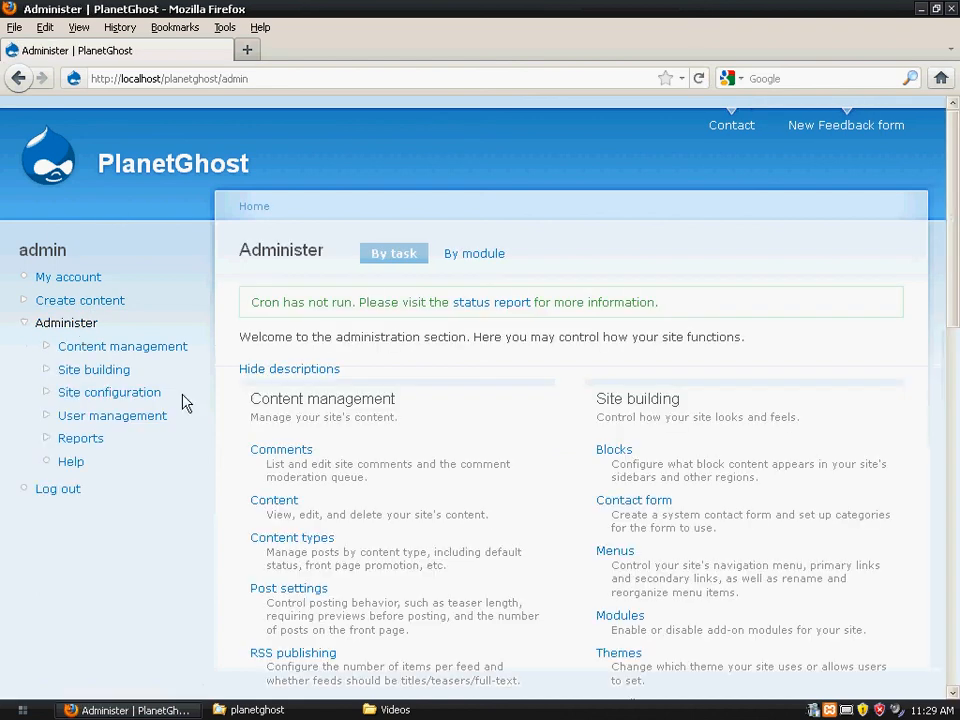
pyautogui.click(75, 489)
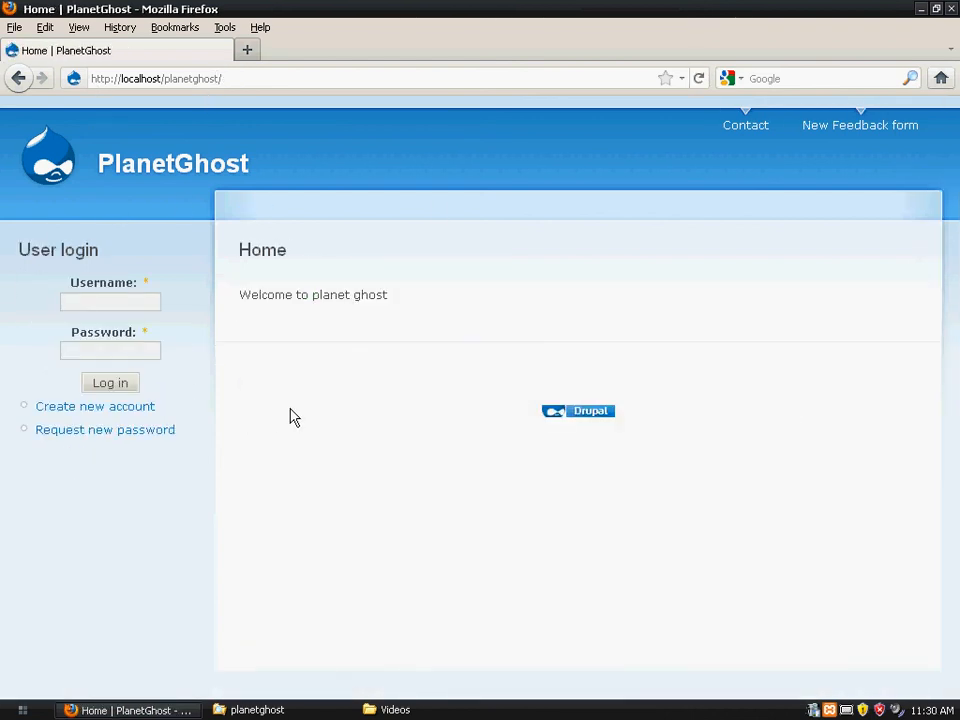
pyautogui.rightClick(816, 712)
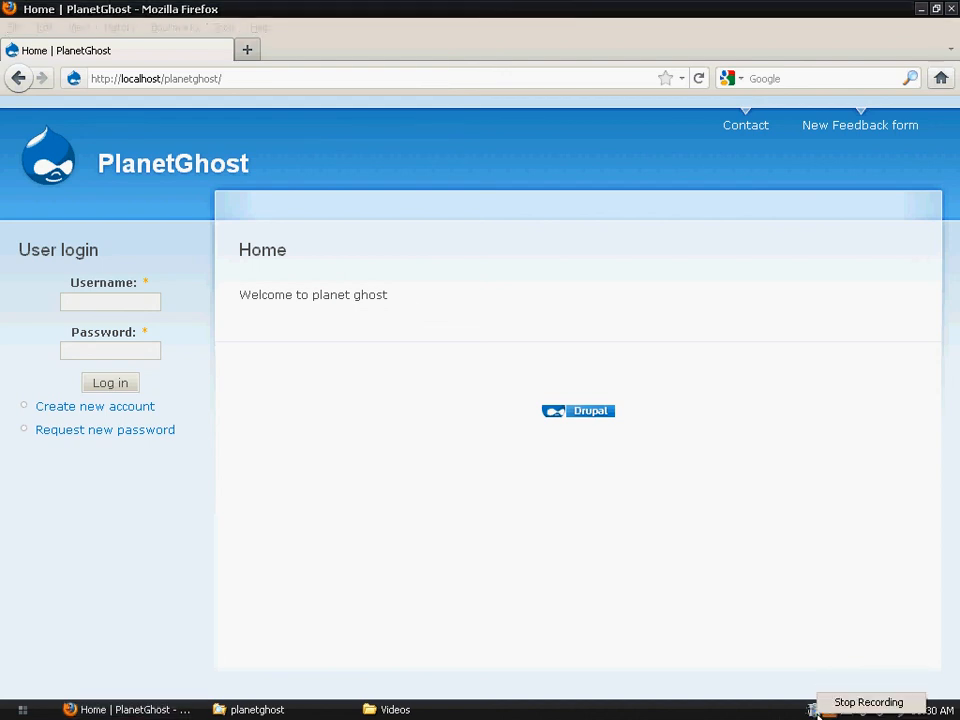